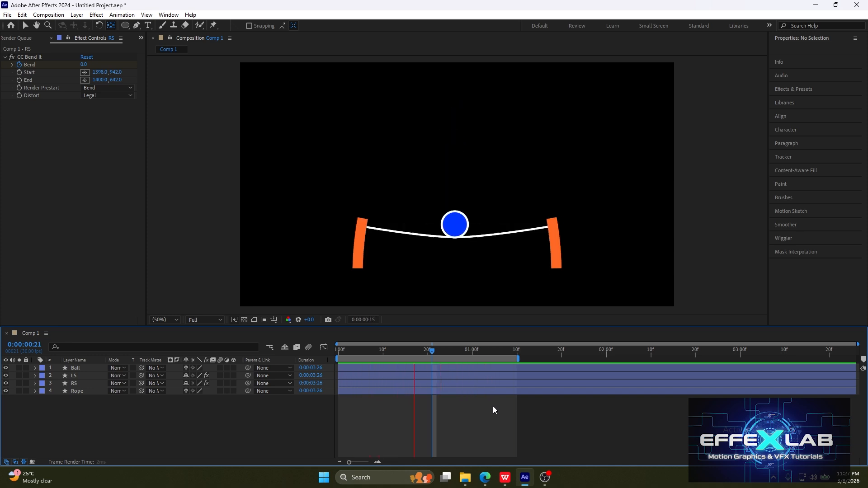
Step: Play back the finished ball-and-rope animation in Comp 1 and go to frame 18
{"action": "key", "text": "space"}
{"action": "key", "text": "space"}
{"action": "key", "text": "space"}
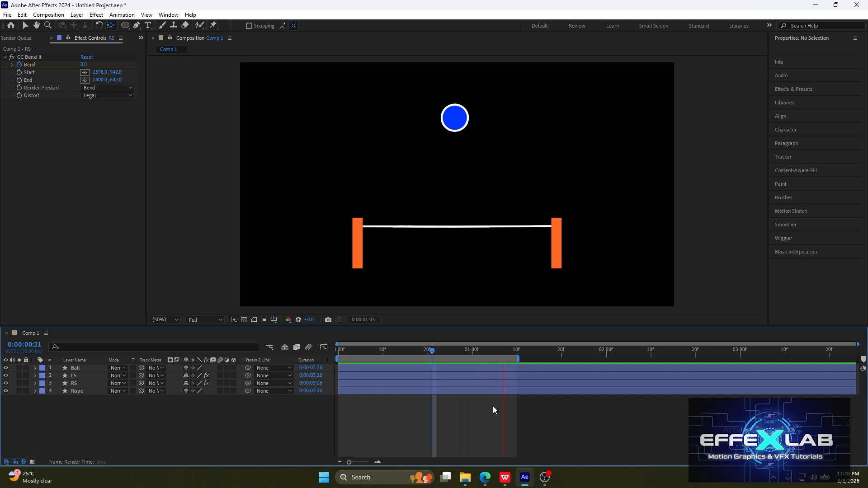
{"action": "key", "text": "space"}
{"action": "left_click", "coordinate": [420, 350]}
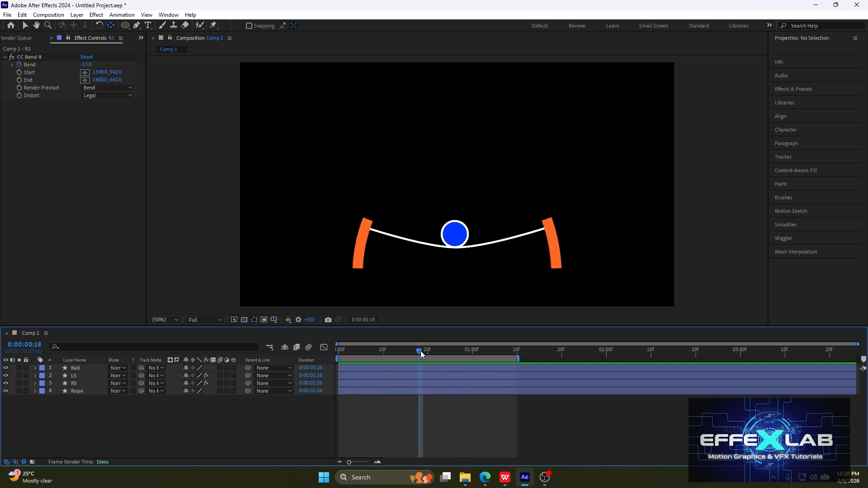
Step: Examine the Ball, LS, RS and Rope layers of Comp 1 one after another
{"action": "left_click", "coordinate": [72, 369]}
{"action": "left_click", "coordinate": [74, 376]}
{"action": "left_click", "coordinate": [74, 384]}
{"action": "left_click", "coordinate": [75, 392]}
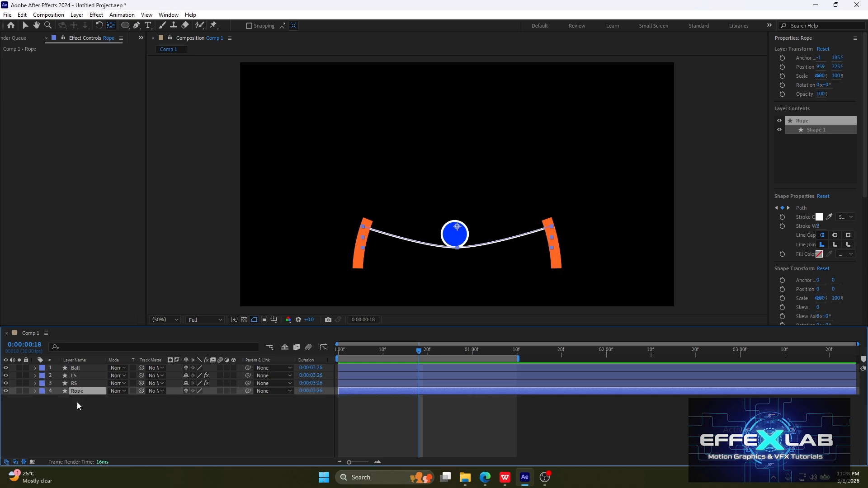
{"action": "left_click", "coordinate": [78, 402]}
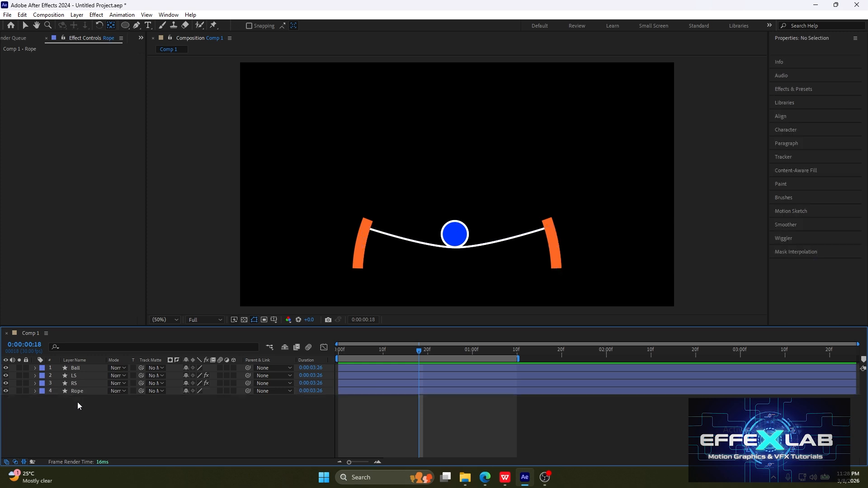
{"action": "left_click", "coordinate": [83, 370]}
{"action": "left_click", "coordinate": [83, 375]}
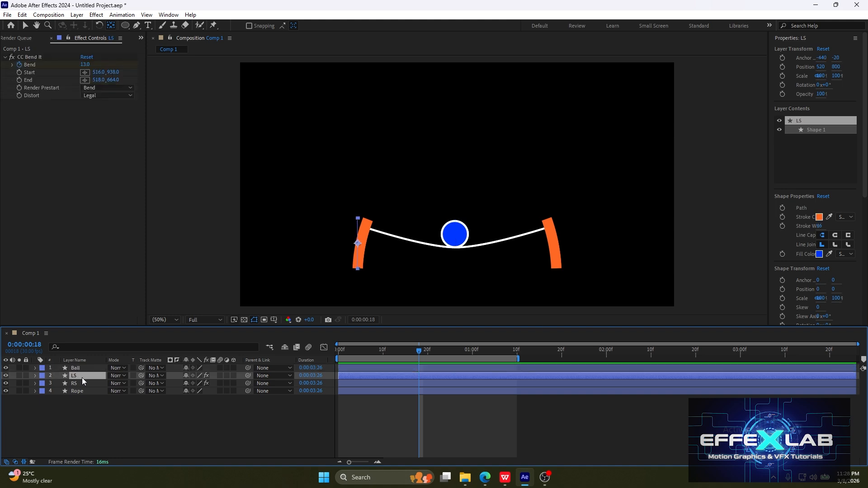
{"action": "left_click", "coordinate": [82, 384]}
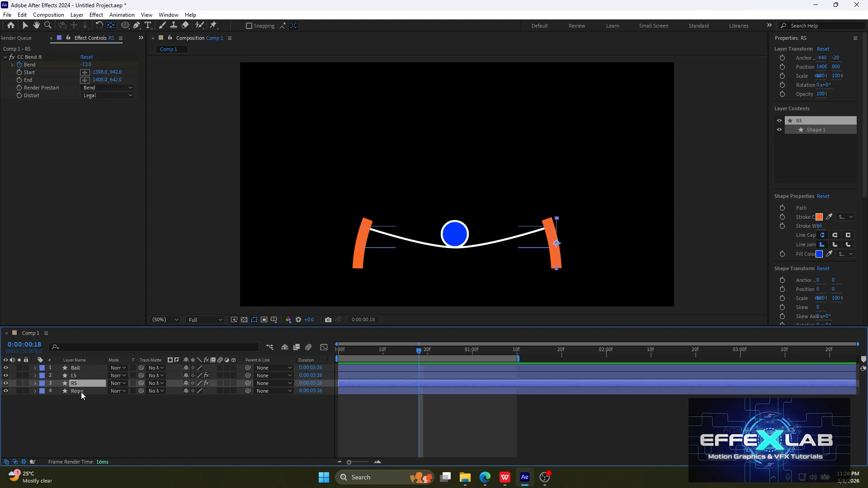
{"action": "left_click", "coordinate": [81, 392]}
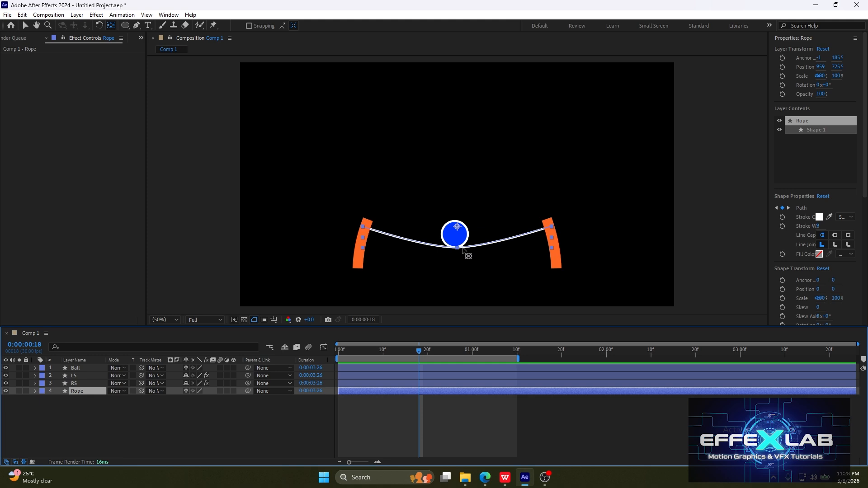
{"action": "left_click", "coordinate": [223, 449]}
Step: Create a new composition with the offered settings and show its Title/Action Safe guides
{"action": "left_click", "coordinate": [53, 16]}
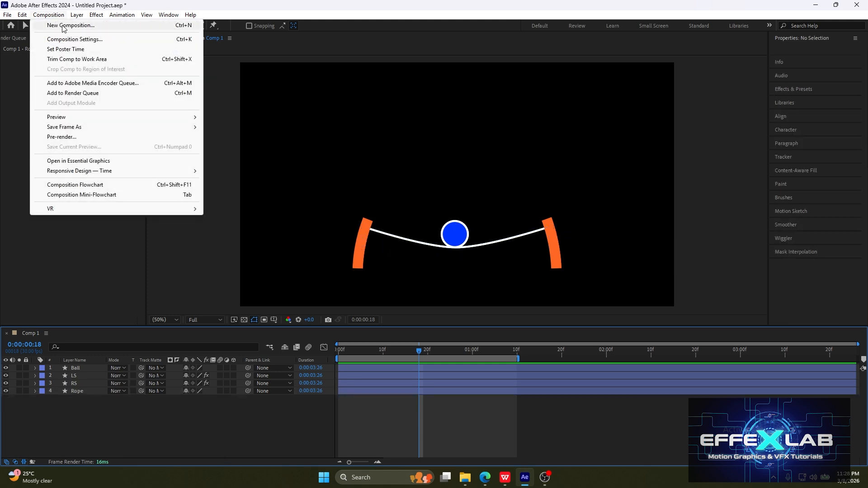
{"action": "left_click", "coordinate": [62, 26]}
{"action": "left_click", "coordinate": [483, 287]}
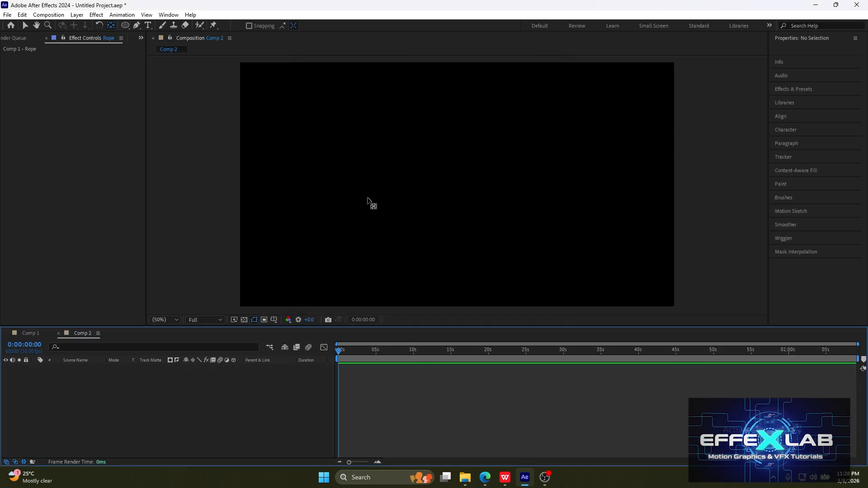
{"action": "left_click", "coordinate": [274, 320]}
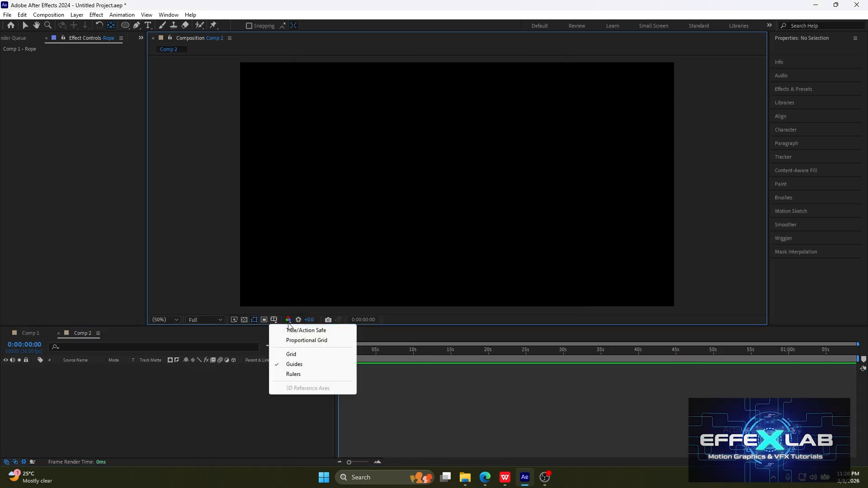
{"action": "left_click", "coordinate": [295, 332]}
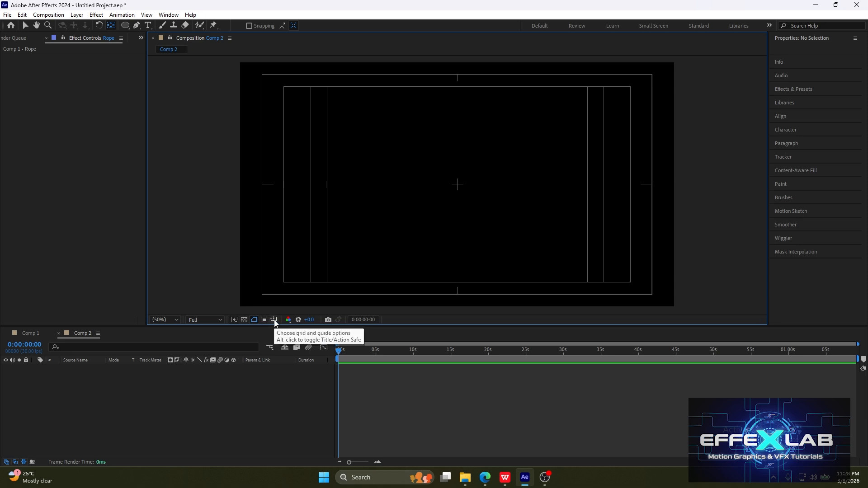
{"action": "left_click", "coordinate": [274, 320]}
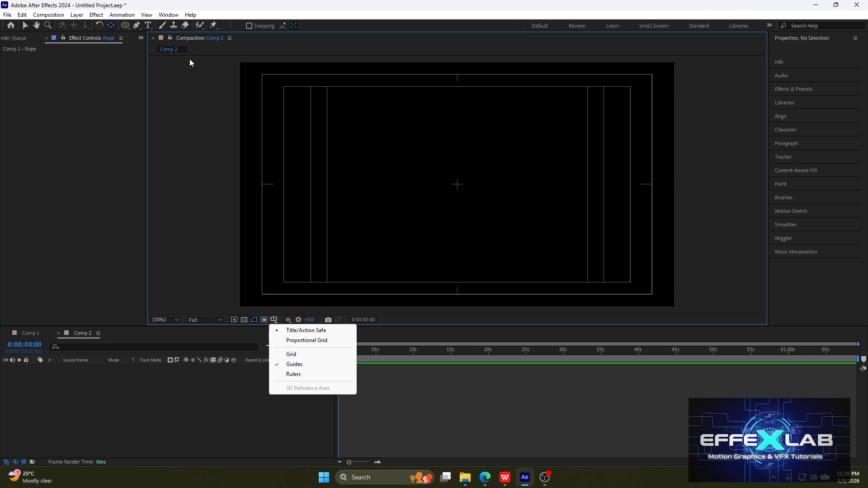
Step: Draw a short vertical line left of the composition's centre with the Pen tool and set its stroke width to 50 px
{"action": "left_click", "coordinate": [137, 27]}
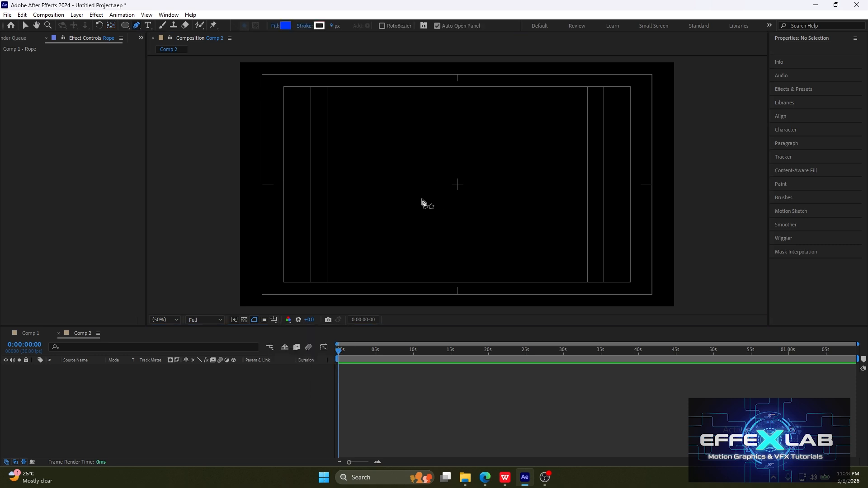
{"action": "left_click", "coordinate": [354, 180]}
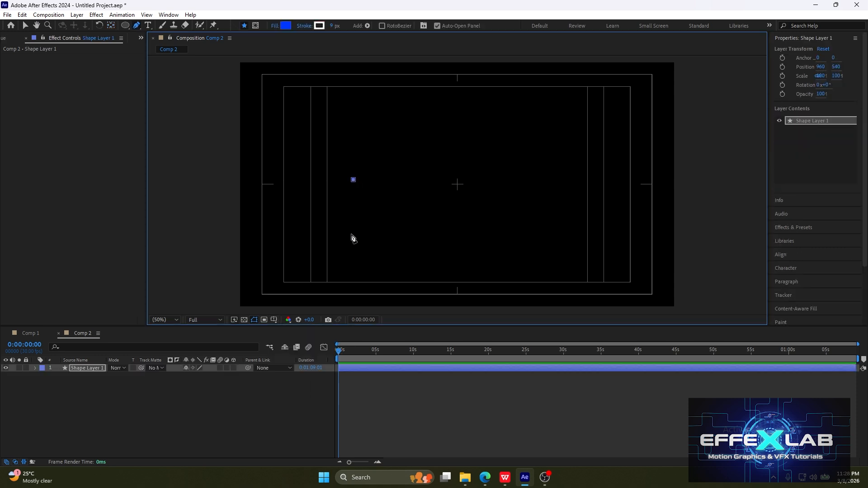
{"action": "left_click", "coordinate": [354, 232]}
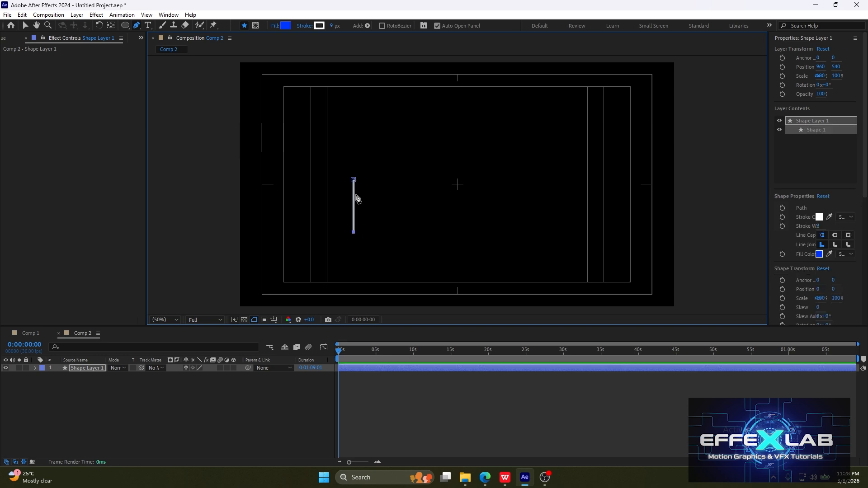
{"action": "left_click", "coordinate": [335, 26]}
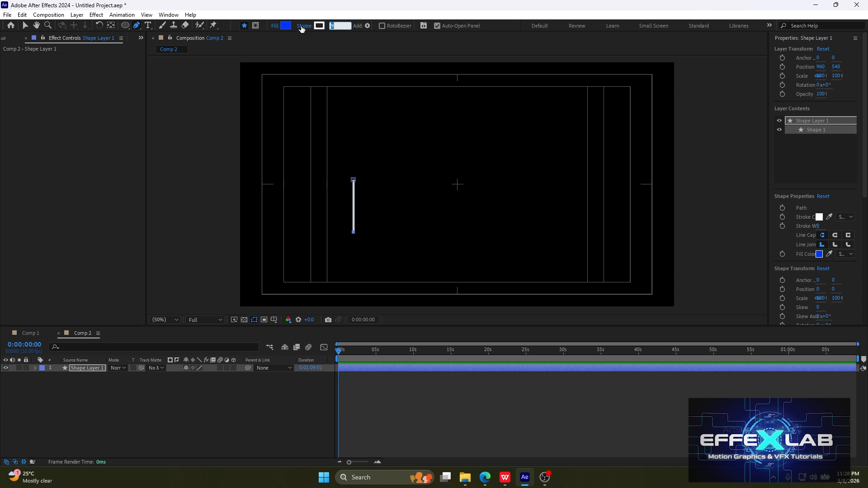
{"action": "left_click", "coordinate": [335, 36]}
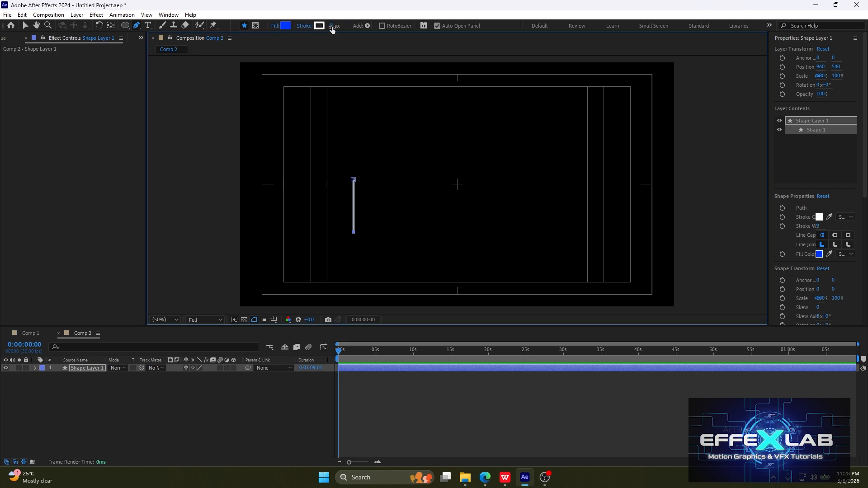
{"action": "left_click_drag", "start_coordinate": [333, 26], "coordinate": [358, 35]}
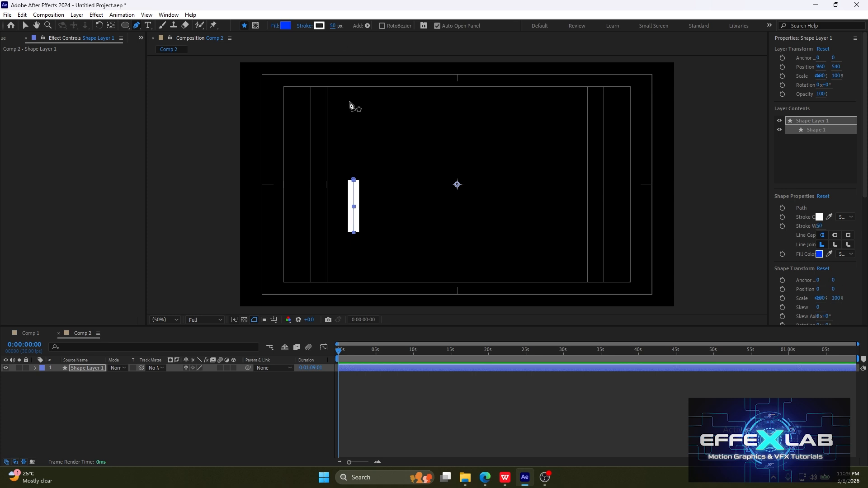
Step: Set the vertical line's stroke color to orange, FF5A00
{"action": "left_click", "coordinate": [320, 26]}
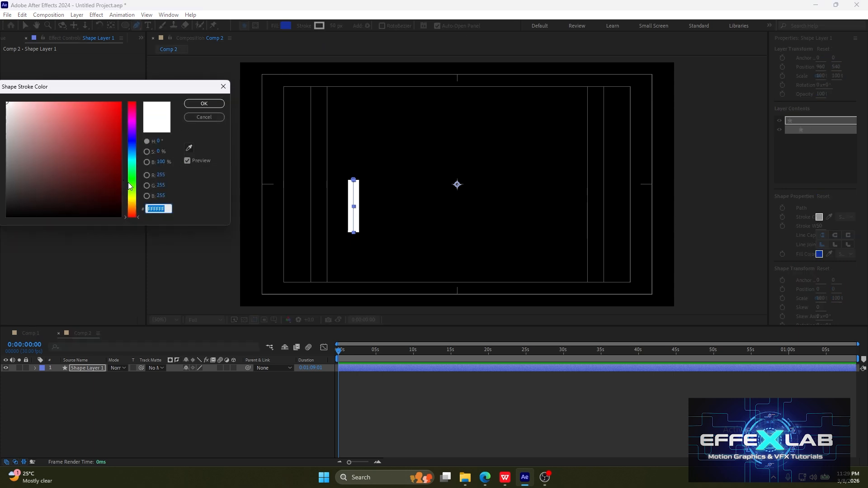
{"action": "left_click", "coordinate": [131, 211]}
{"action": "left_click_drag", "start_coordinate": [97, 168], "coordinate": [120, 102]}
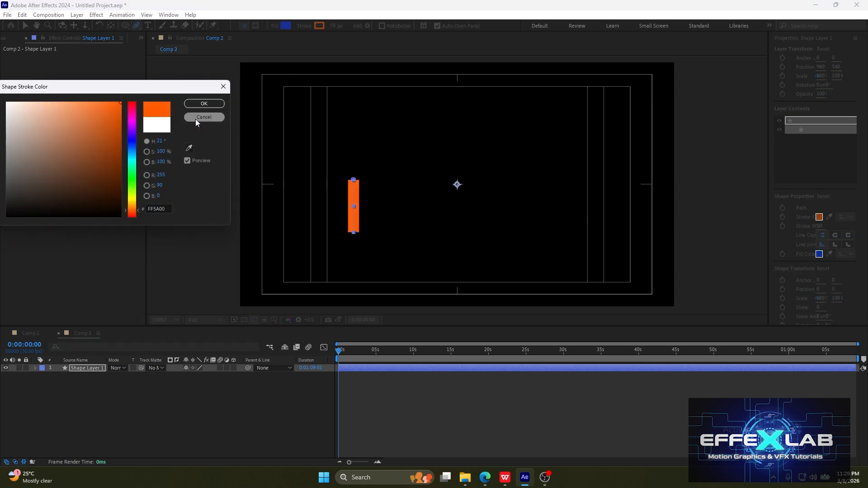
{"action": "left_click", "coordinate": [203, 105]}
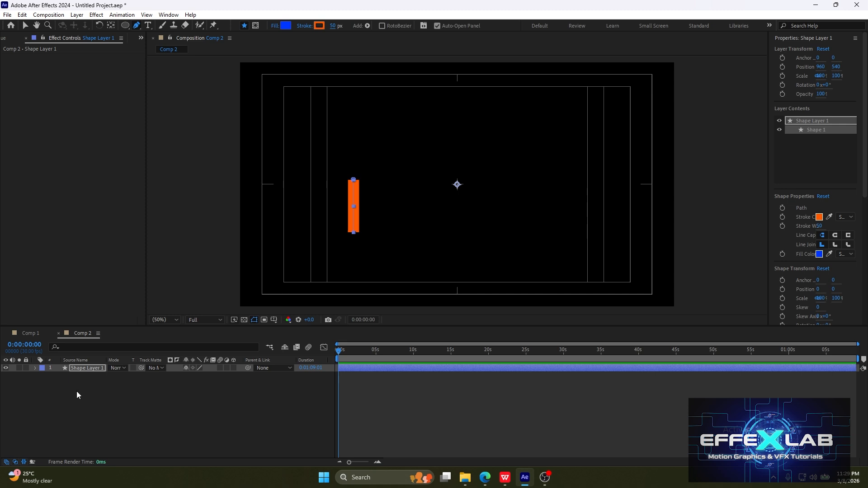
Step: Rename the orange post's shape layer as LS and centre its anchor point on the post
{"action": "left_click", "coordinate": [86, 368]}
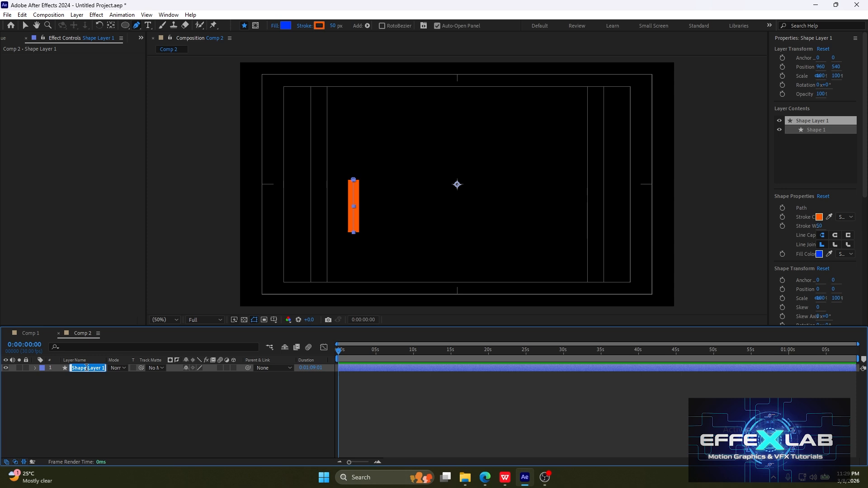
{"action": "type", "text": "LS"}
{"action": "left_click", "coordinate": [93, 392]}
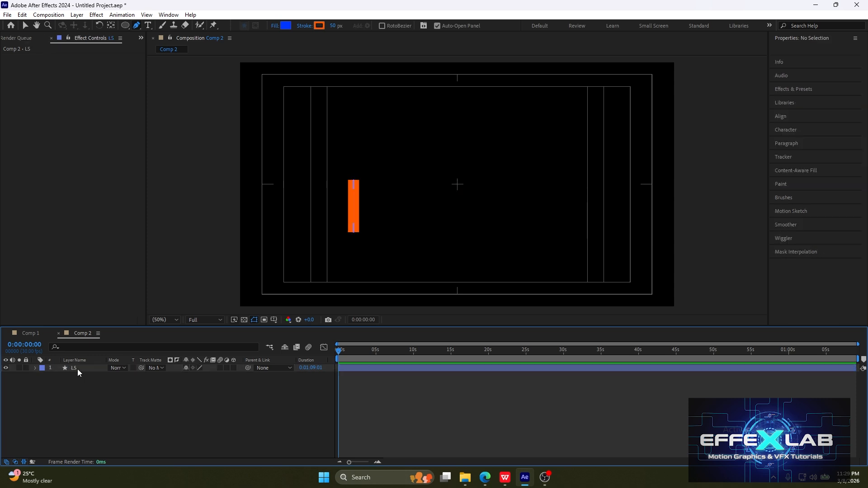
{"action": "left_click", "coordinate": [77, 370]}
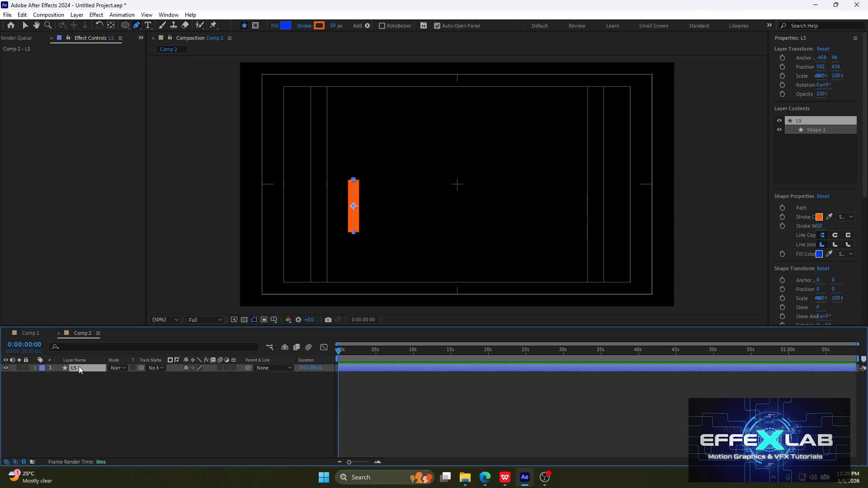
Step: Duplicate the LS layer and rename the copy as RS
{"action": "key", "text": "ctrl+d"}
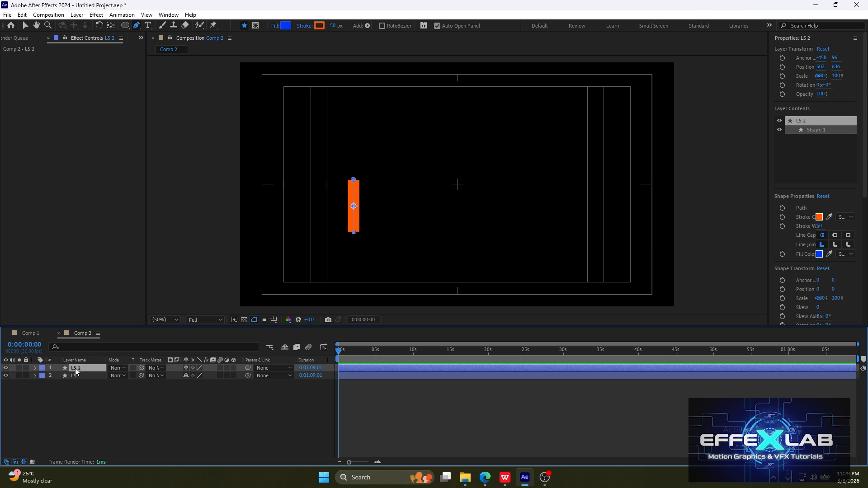
{"action": "key", "text": "Return"}
{"action": "type", "text": "RS"}
{"action": "left_click", "coordinate": [91, 403]}
Step: Move the RS post horizontally to the opposite side of the composition, to X position 1422
{"action": "left_click", "coordinate": [82, 370]}
{"action": "key", "text": "shift+Right"}
{"action": "key", "text": "shift+Right"}
{"action": "key", "text": "shift+Right"}
{"action": "key", "text": "shift+Right"}
{"action": "key", "text": "shift+Right"}
{"action": "key", "text": "shift+Right"}
{"action": "key", "text": "shift+Right"}
{"action": "key", "text": "shift+Right"}
{"action": "key", "text": "shift+Right"}
{"action": "key", "text": "shift+Right"}
{"action": "key", "text": "shift+Right"}
{"action": "key", "text": "shift+Right"}
{"action": "key", "text": "shift+Right"}
{"action": "key", "text": "shift+Right"}
{"action": "key", "text": "shift+Right"}
{"action": "key", "text": "shift+Right"}
{"action": "key", "text": "shift+Right"}
{"action": "key", "text": "shift+Right"}
{"action": "key", "text": "shift+Right"}
{"action": "key", "text": "shift+Right"}
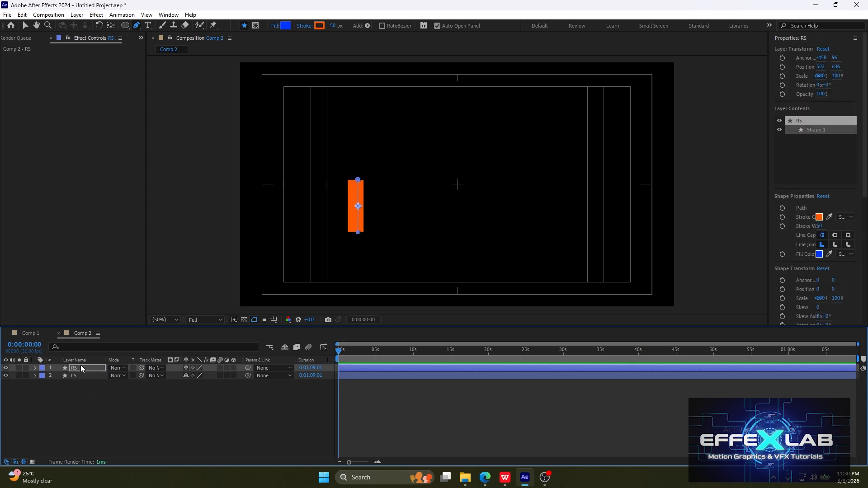
{"action": "key", "text": "shift+Right"}
{"action": "key", "text": "shift+Right"}
{"action": "key", "text": "shift+Right"}
{"action": "key", "text": "shift+Right"}
{"action": "key", "text": "shift+Right"}
{"action": "key", "text": "shift+Right"}
{"action": "key", "text": "shift+Right"}
{"action": "key", "text": "shift+Right"}
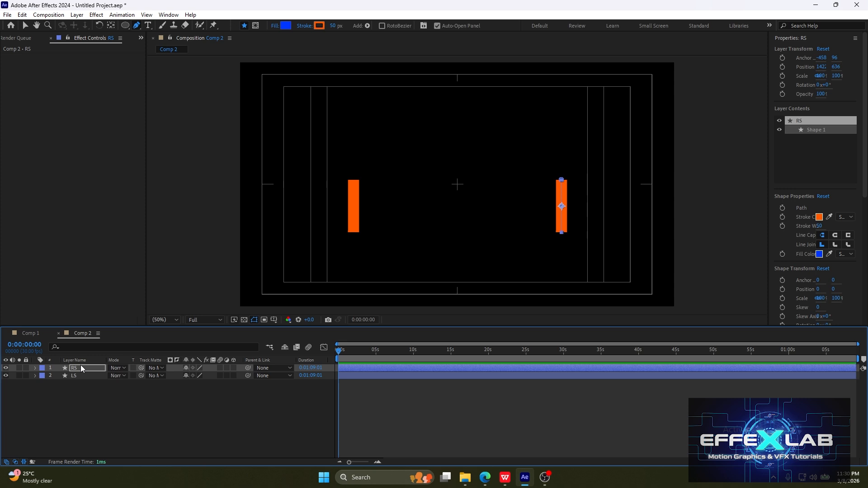
{"action": "left_click", "coordinate": [78, 389]}
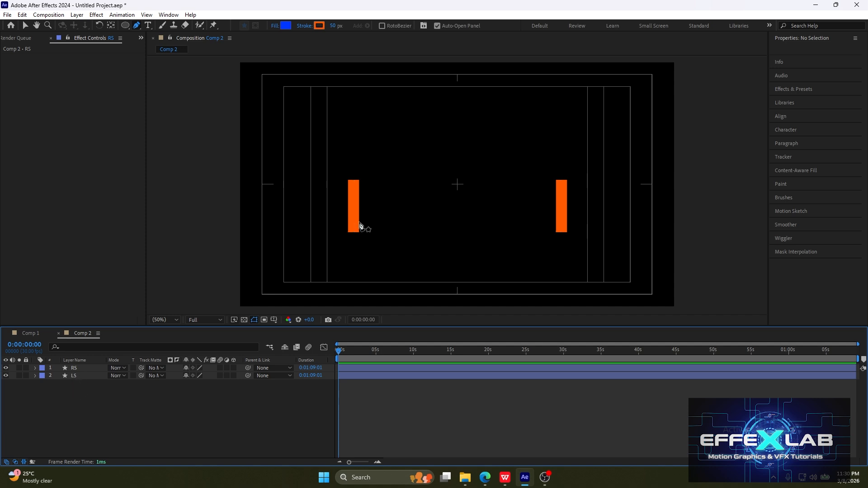
Step: Draw a straight horizontal line on a new shape layer between the upper parts of the two orange posts
{"action": "left_click", "coordinate": [91, 368]}
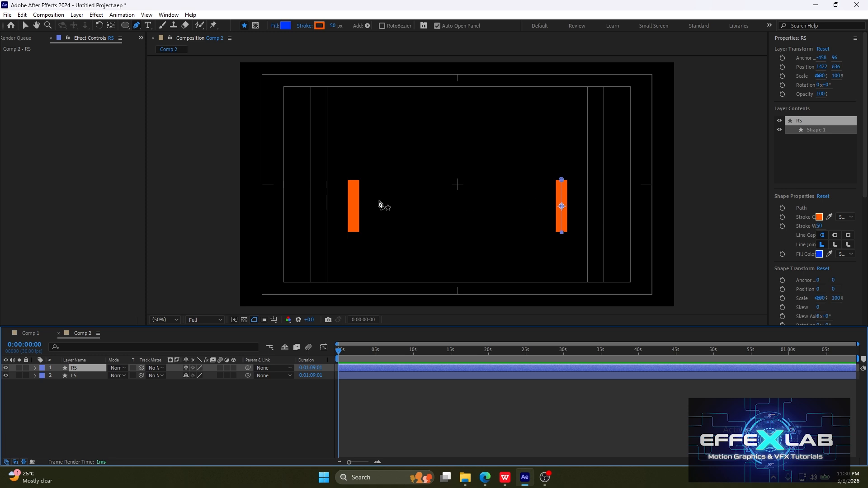
{"action": "left_click", "coordinate": [45, 398]}
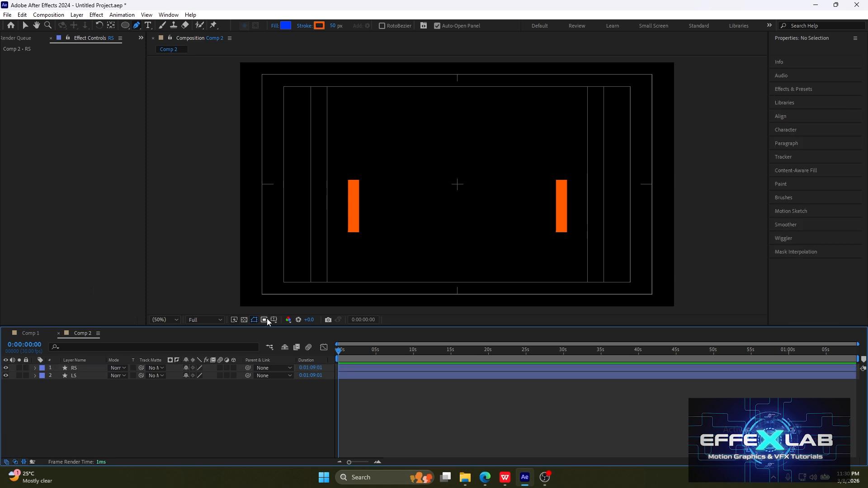
{"action": "left_click", "coordinate": [352, 190]}
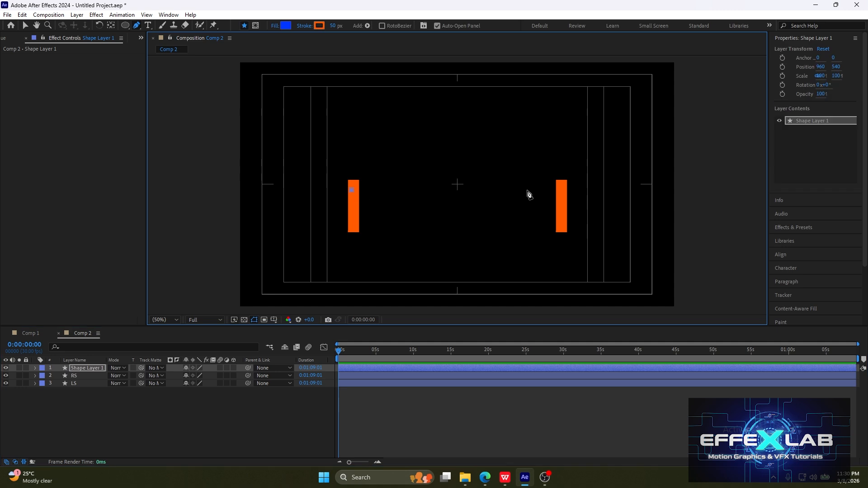
{"action": "left_click", "coordinate": [560, 190]}
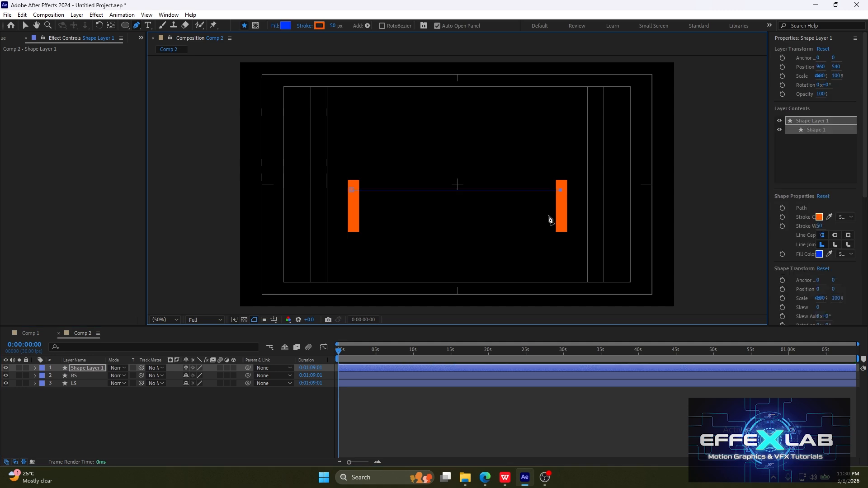
Step: Set the horizontal line's stroke color to white, FFFFFF, and its stroke width to 9 px
{"action": "left_click", "coordinate": [322, 27]}
{"action": "mouse_move", "coordinate": [90, 159]}
{"action": "left_mouse_down"}
{"action": "mouse_move", "coordinate": [59, 119]}
{"action": "mouse_move", "coordinate": [60, 106]}
{"action": "mouse_move", "coordinate": [4, 97]}
{"action": "left_mouse_up"}
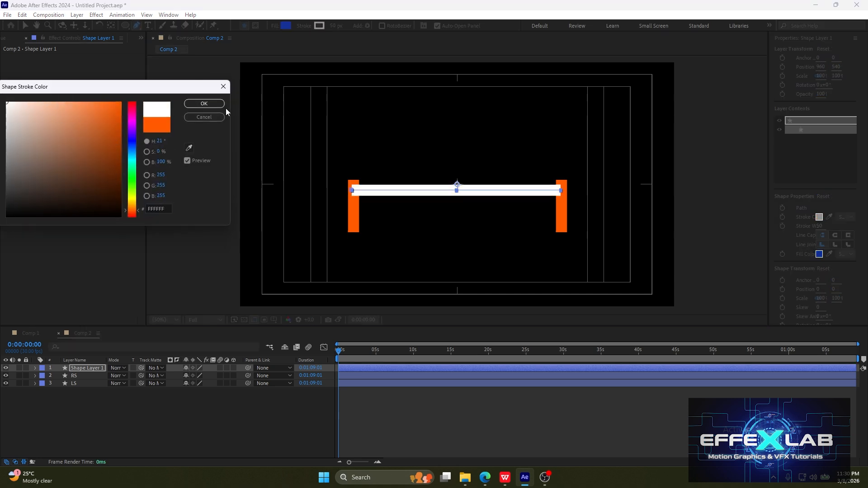
{"action": "left_click", "coordinate": [212, 104]}
{"action": "left_click_drag", "start_coordinate": [331, 27], "coordinate": [315, 26]}
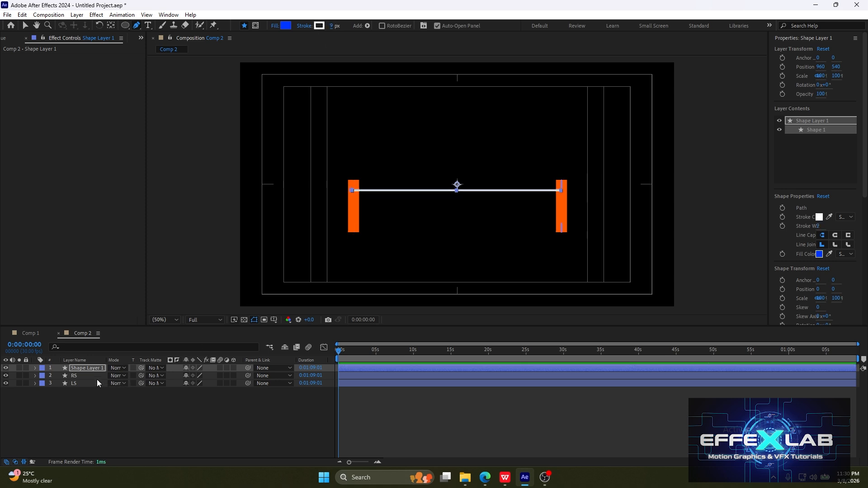
Step: Rename the horizontal line's layer as Rope and move it below LS in the layer order
{"action": "key", "text": "Return"}
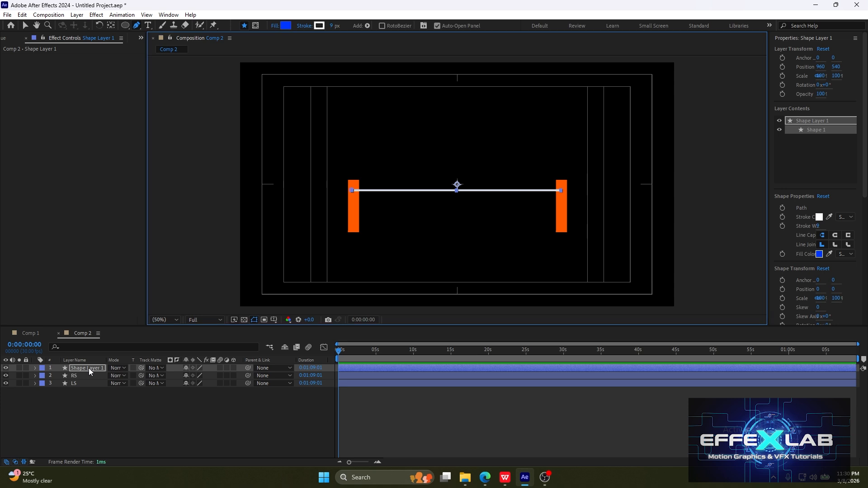
{"action": "left_click", "coordinate": [91, 368]}
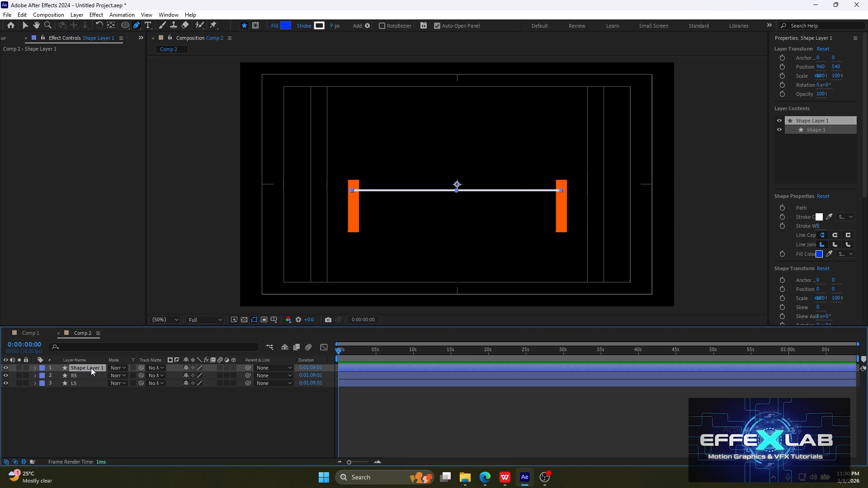
{"action": "type", "text": "Rope"}
{"action": "key", "text": "Return"}
{"action": "left_click_drag", "start_coordinate": [79, 369], "coordinate": [82, 393]}
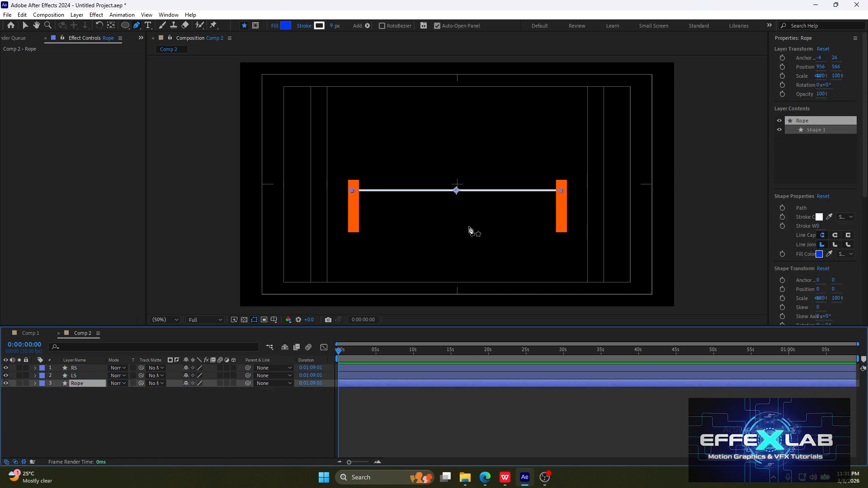
{"action": "left_click", "coordinate": [353, 190]}
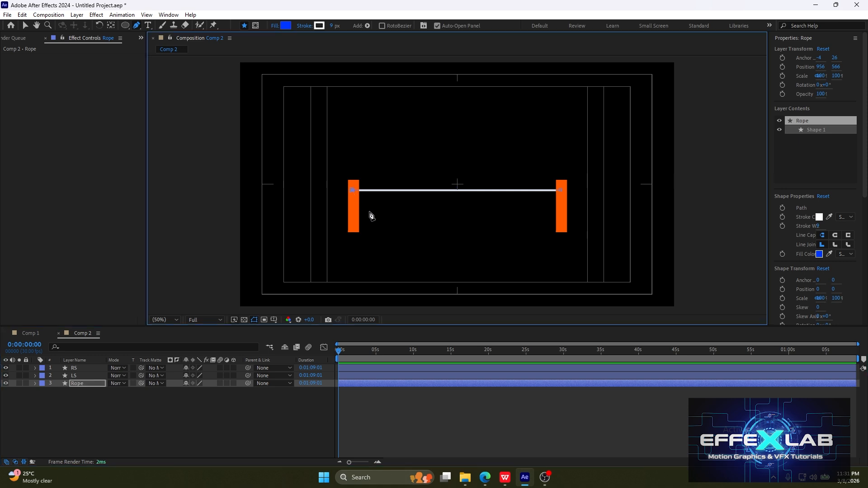
{"action": "left_click", "coordinate": [560, 190]}
Step: Draw a circle about 132 px wide above the rope on a new shape layer and center it horizontally at X position 960
{"action": "left_click", "coordinate": [103, 420]}
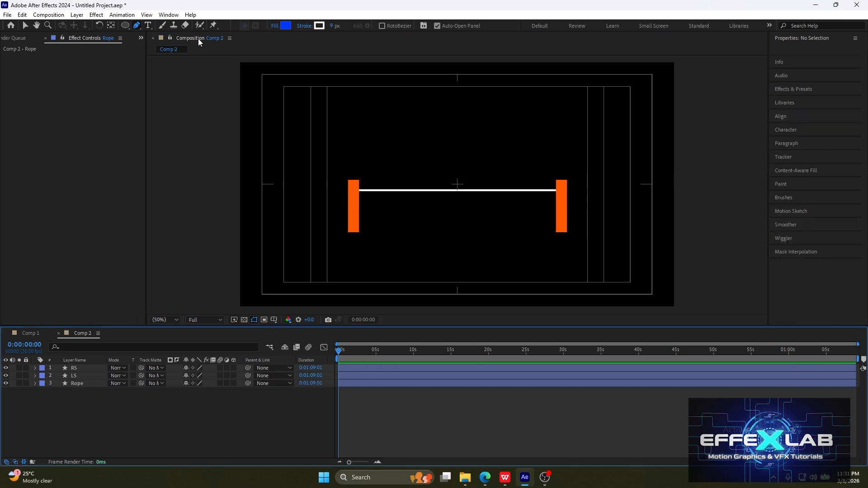
{"action": "left_click", "coordinate": [125, 25]}
{"action": "left_click_drag", "start_coordinate": [404, 160], "coordinate": [402, 206]}
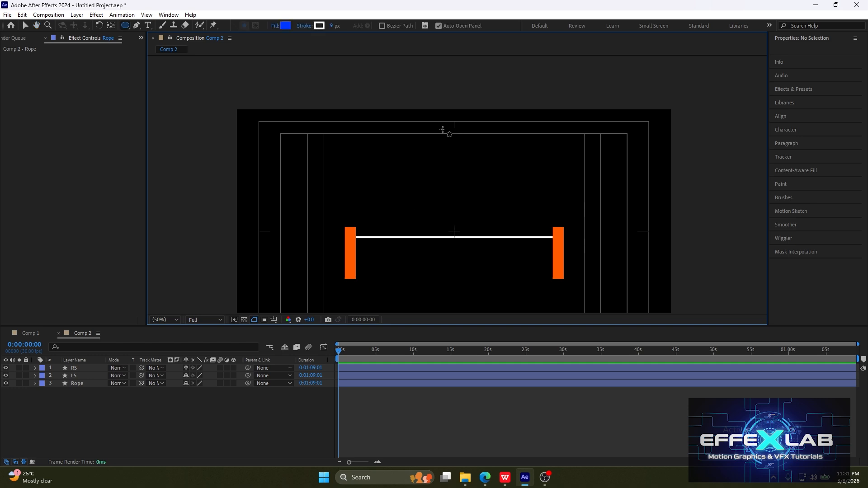
{"action": "left_click_drag", "start_coordinate": [435, 121], "coordinate": [465, 152]}
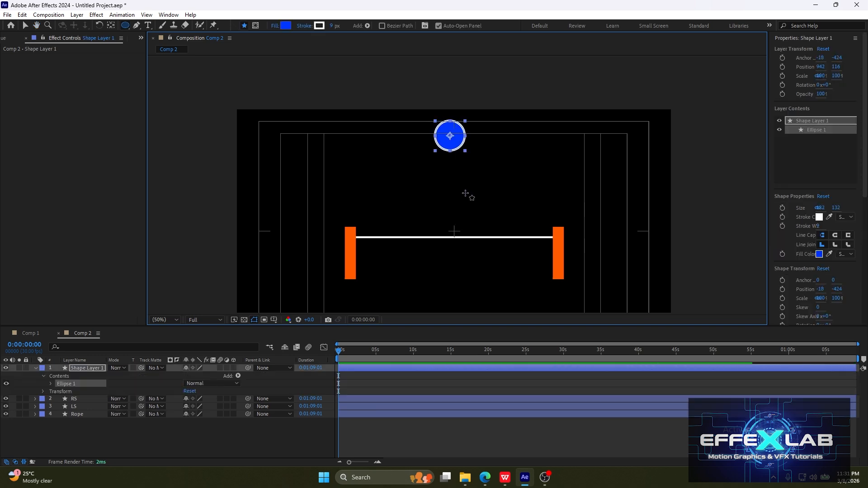
{"action": "key", "text": "shift+Right"}
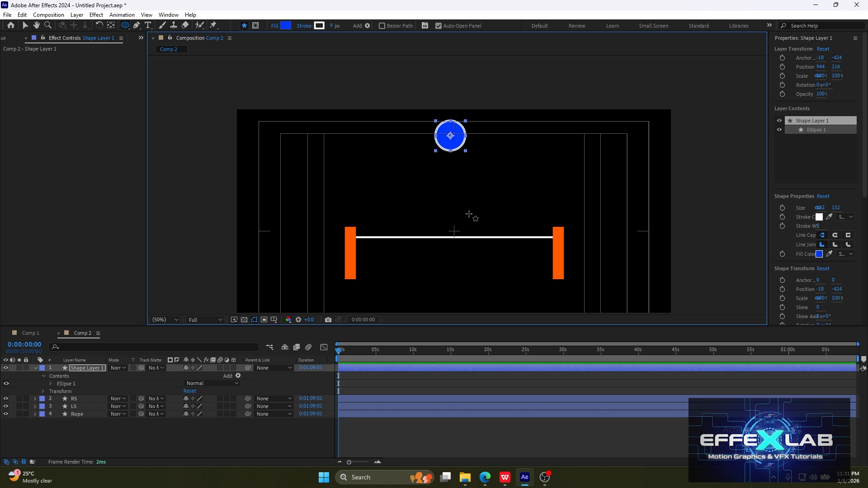
{"action": "key", "text": "Left"}
{"action": "key", "text": "Left"}
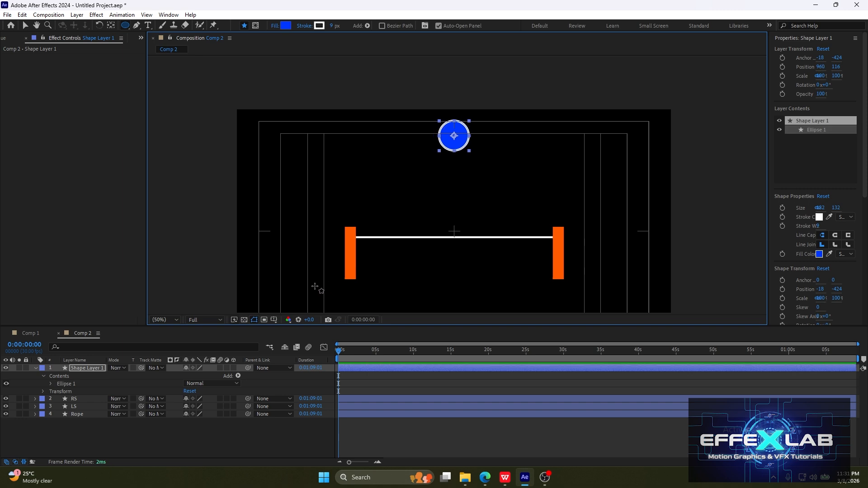
Step: Rename the circle's layer as Ball
{"action": "left_click", "coordinate": [86, 368]}
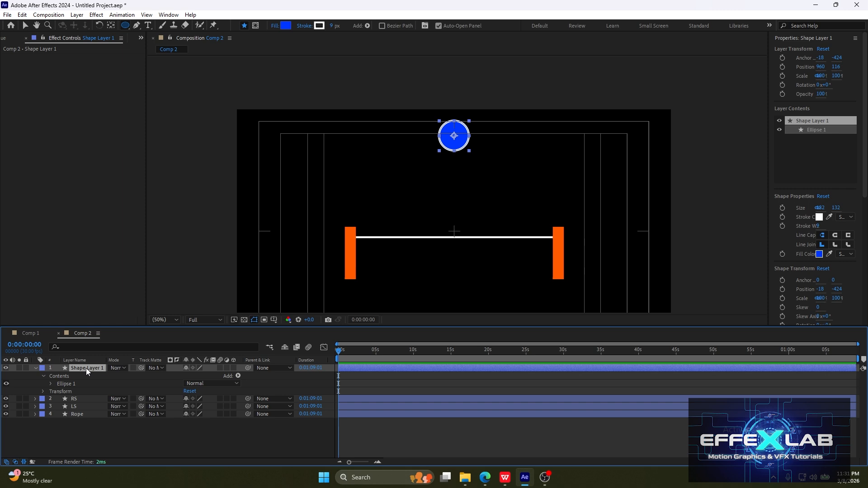
{"action": "type", "text": "Ball"}
{"action": "key", "text": "Return"}
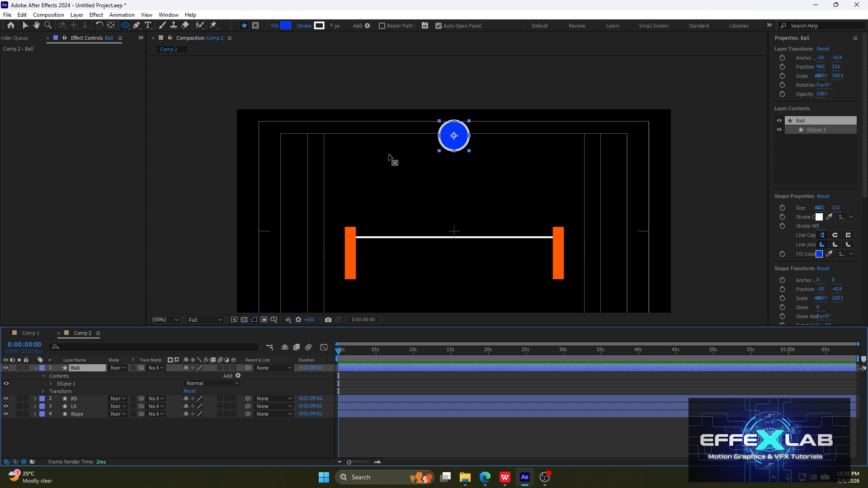
Step: Move the Ball layer's anchor point to the circle's bottom edge and scale the layer down to 77%
{"action": "key", "text": "y"}
{"action": "left_click_drag", "start_coordinate": [454, 136], "coordinate": [455, 152]}
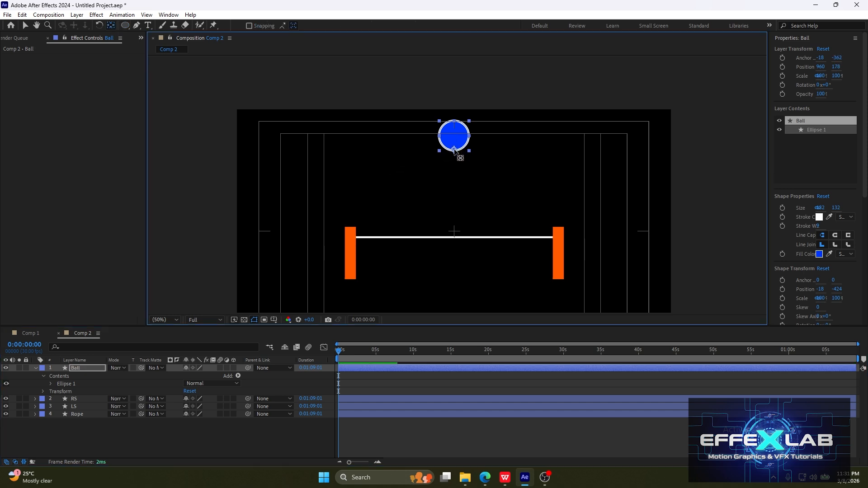
{"action": "key", "text": "q"}
{"action": "key", "text": "ctrl+KP_Subtract"}
{"action": "key", "text": "ctrl+KP_Subtract"}
{"action": "key", "text": "ctrl+KP_Subtract"}
{"action": "key", "text": "ctrl+KP_Subtract"}
{"action": "key", "text": "ctrl+KP_Subtract"}
{"action": "key", "text": "ctrl+KP_Subtract"}
{"action": "key", "text": "ctrl+KP_Subtract"}
{"action": "key", "text": "ctrl+KP_Subtract"}
{"action": "key", "text": "ctrl+KP_Subtract"}
{"action": "key", "text": "ctrl+KP_Subtract"}
{"action": "key", "text": "ctrl+KP_Subtract"}
{"action": "key", "text": "ctrl+KP_Subtract"}
{"action": "key", "text": "ctrl+KP_Subtract"}
{"action": "key", "text": "ctrl+KP_Subtract"}
{"action": "key", "text": "ctrl+KP_Subtract"}
{"action": "key", "text": "ctrl+KP_Subtract"}
{"action": "key", "text": "ctrl+KP_Subtract"}
{"action": "key", "text": "ctrl+KP_Subtract"}
{"action": "key", "text": "ctrl+KP_Subtract"}
{"action": "key", "text": "ctrl+KP_Subtract"}
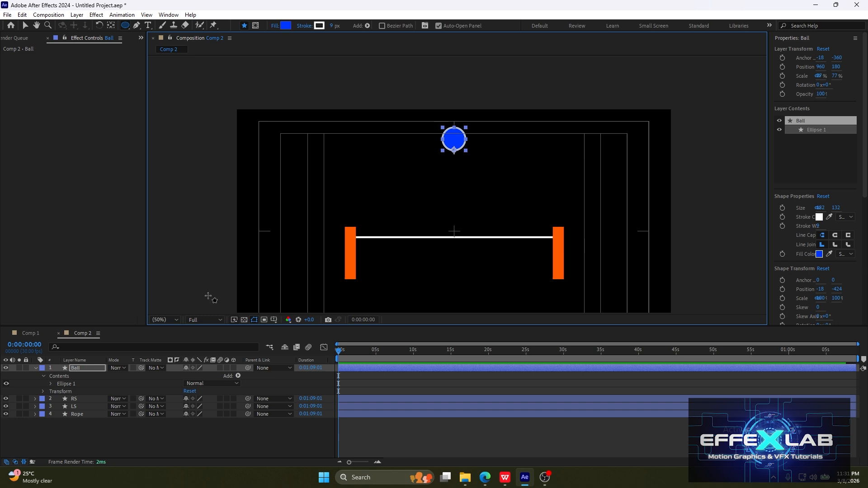
Step: Shorten the work area to about 0:00:02:25 and trim the composition to it
{"action": "left_click", "coordinate": [79, 368]}
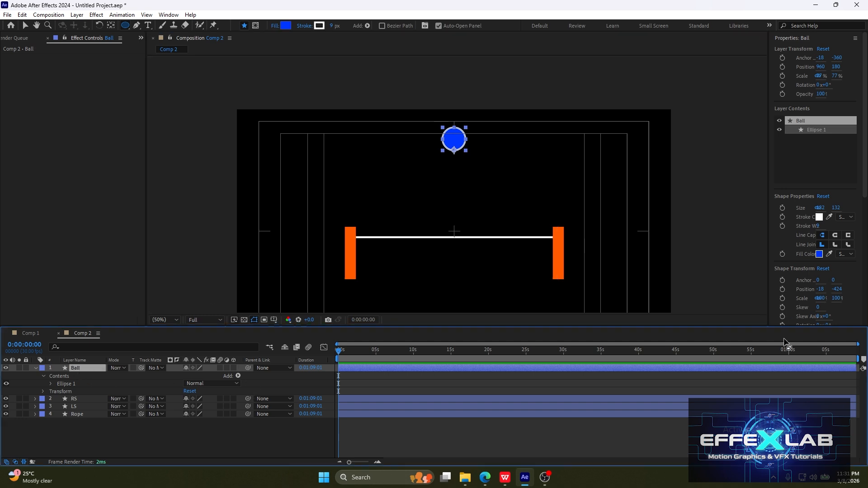
{"action": "left_click_drag", "start_coordinate": [858, 359], "coordinate": [364, 371]}
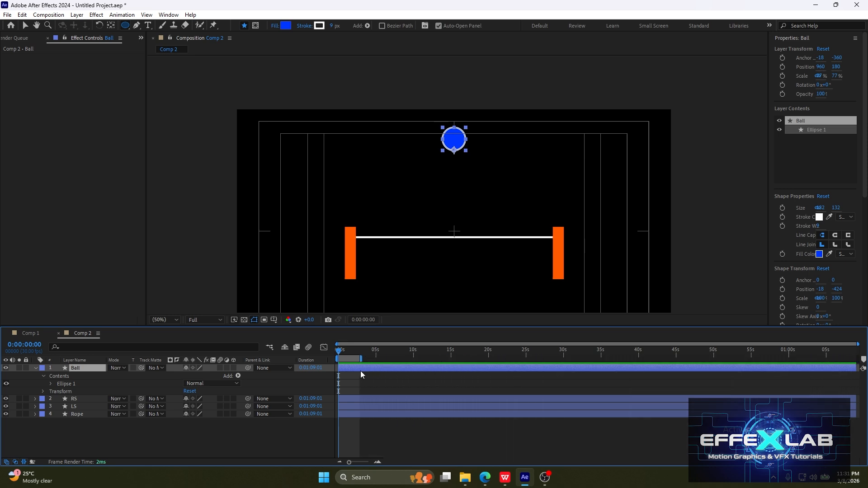
{"action": "right_click", "coordinate": [357, 359]}
{"action": "left_click", "coordinate": [382, 384]}
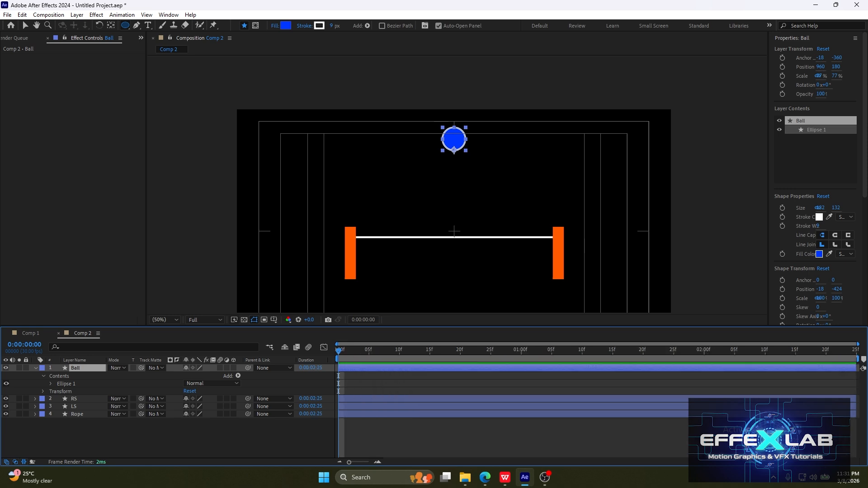
Step: Set a Position keyframe for the Ball layer at 0:00:00:00
{"action": "key", "text": "space"}
{"action": "key", "text": "p"}
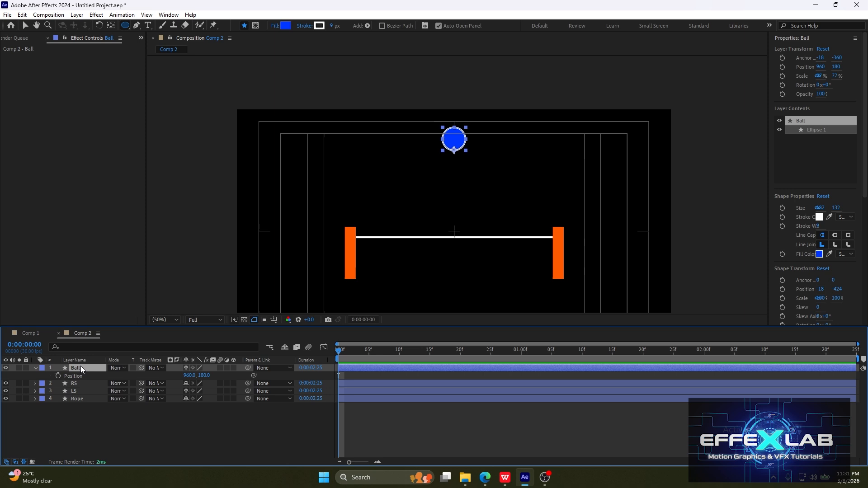
{"action": "left_click", "coordinate": [58, 376]}
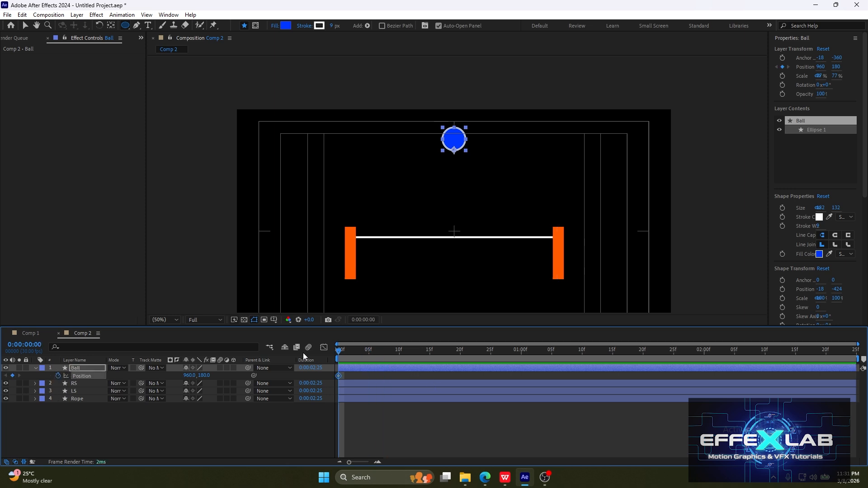
Step: At 0:00:01:10, move the Ball straight down onto the rope, to Y position 560
{"action": "left_click", "coordinate": [581, 382]}
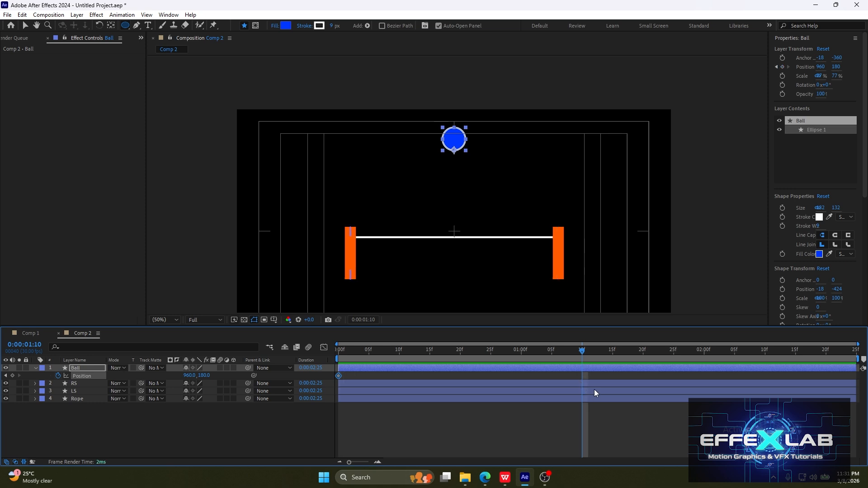
{"action": "key", "text": "shift+Down"}
{"action": "key", "text": "shift+Down"}
{"action": "key", "text": "shift+Down"}
{"action": "key", "text": "shift+Down"}
{"action": "key", "text": "shift+Down"}
{"action": "key", "text": "shift+Down"}
{"action": "key", "text": "shift+Down"}
{"action": "key", "text": "shift+Down"}
{"action": "key", "text": "shift+Down"}
{"action": "key", "text": "shift+Down"}
{"action": "key", "text": "shift+Down"}
{"action": "key", "text": "shift+Down"}
{"action": "key", "text": "shift+Down"}
{"action": "key", "text": "shift+Down"}
{"action": "key", "text": "shift+Down"}
{"action": "key", "text": "shift+Down"}
{"action": "key", "text": "shift+Down"}
{"action": "key", "text": "shift+Down"}
{"action": "key", "text": "shift+Down"}
{"action": "key", "text": "shift+Down"}
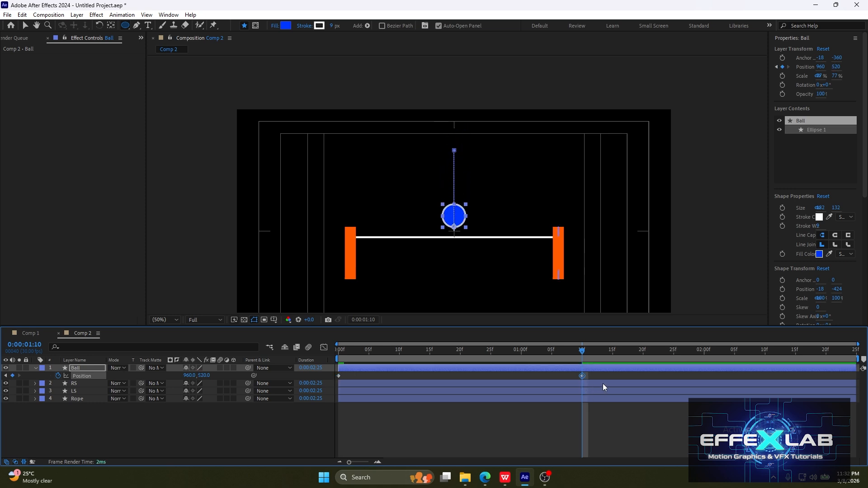
{"action": "key", "text": "shift+Down"}
{"action": "key", "text": "shift+Down"}
{"action": "key", "text": "shift+Down"}
{"action": "key", "text": "shift+Down"}
{"action": "key", "text": "."}
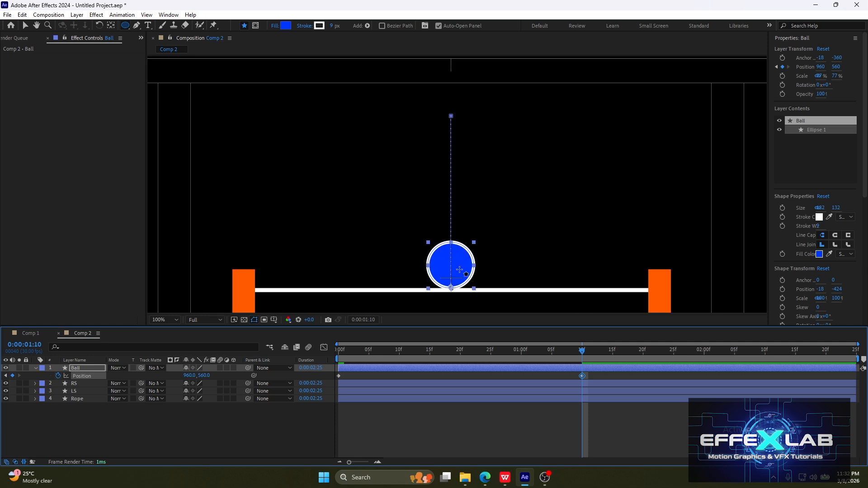
{"action": "left_click_drag", "start_coordinate": [459, 270], "coordinate": [442, 231]}
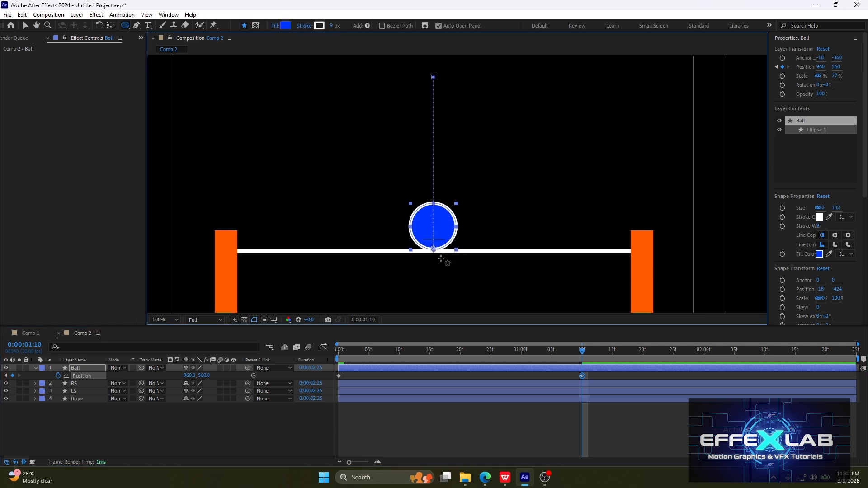
{"action": "key", "text": "."}
{"action": "left_click_drag", "start_coordinate": [441, 258], "coordinate": [432, 191]}
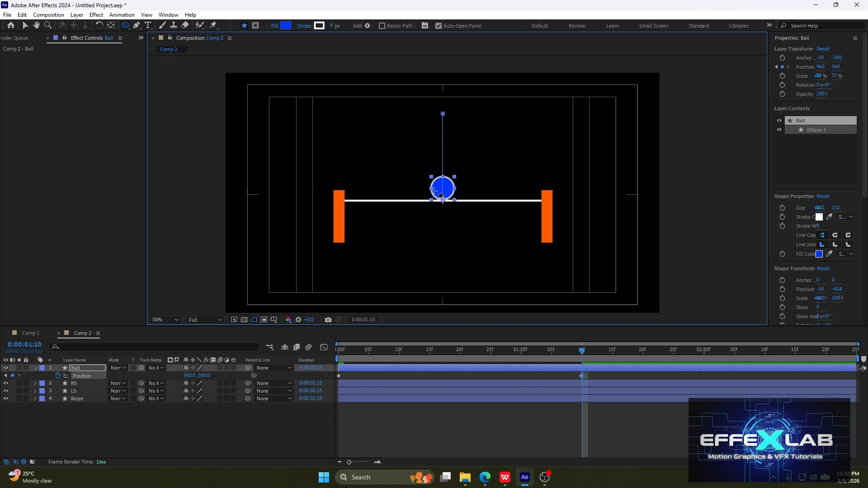
Step: Check the ball's lowest point in Comp 1 around 0:00:00:18, and lower the Ball in Comp 2 to Y position 644 at 0:00:01:10
{"action": "left_click", "coordinate": [32, 333]}
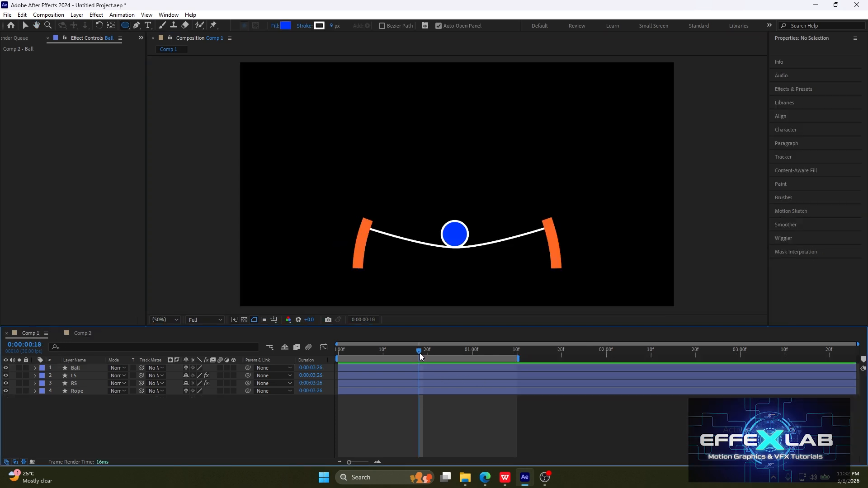
{"action": "mouse_move", "coordinate": [420, 354]}
{"action": "left_mouse_down"}
{"action": "mouse_move", "coordinate": [404, 351]}
{"action": "mouse_move", "coordinate": [421, 353]}
{"action": "mouse_move", "coordinate": [414, 356]}
{"action": "left_mouse_up"}
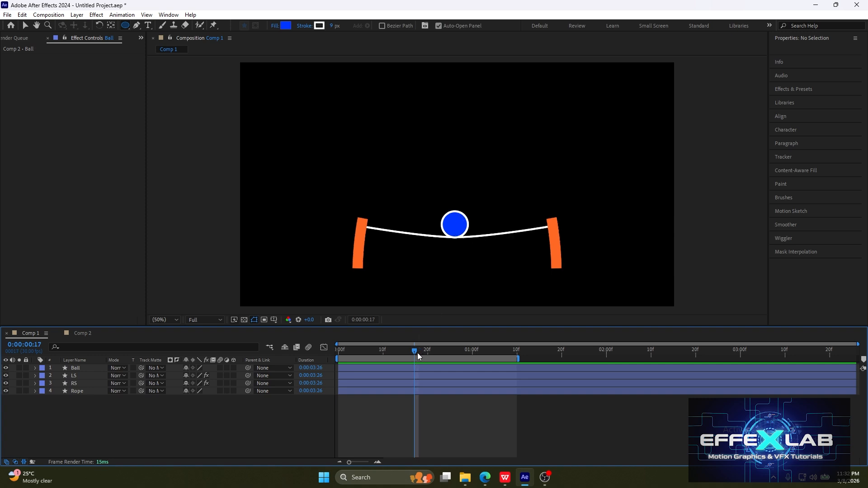
{"action": "left_click_drag", "start_coordinate": [418, 353], "coordinate": [420, 352]}
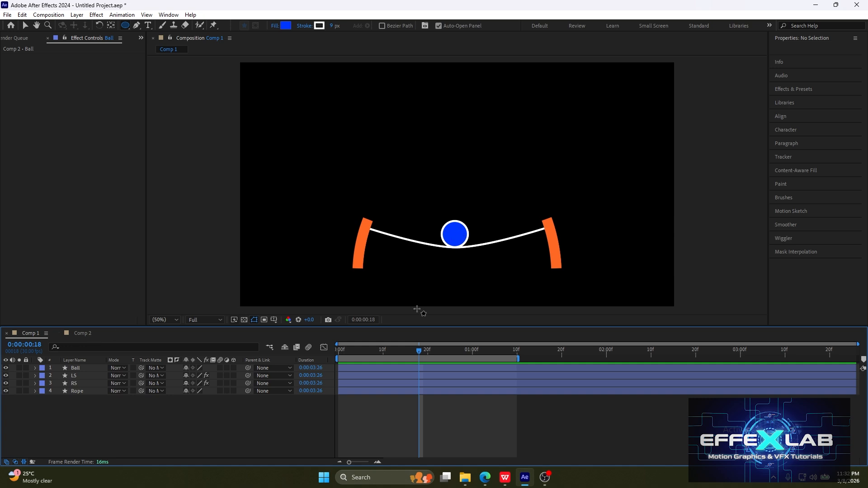
{"action": "left_click", "coordinate": [82, 333]}
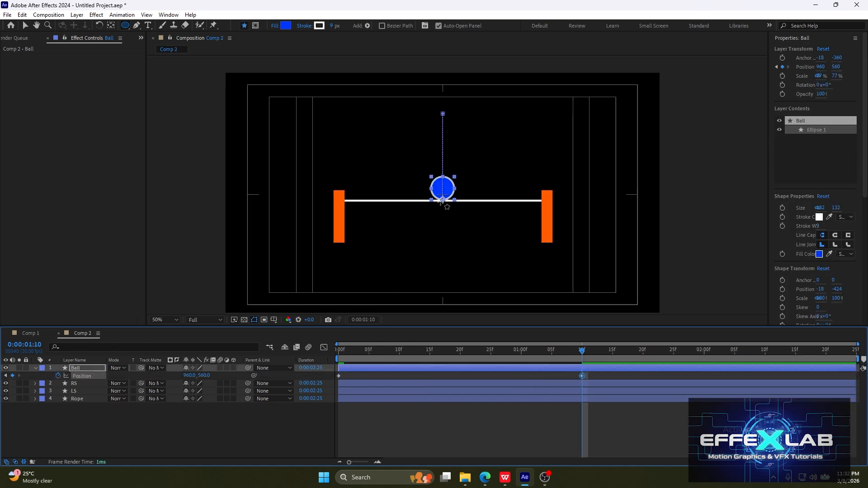
{"action": "key", "text": "shift+Down"}
{"action": "key", "text": "shift+Down"}
{"action": "key", "text": "shift+Down"}
{"action": "key", "text": "shift+Down"}
{"action": "key", "text": "shift+Down"}
{"action": "key", "text": "shift+Down"}
{"action": "key", "text": "shift+Down"}
{"action": "key", "text": "shift+Down"}
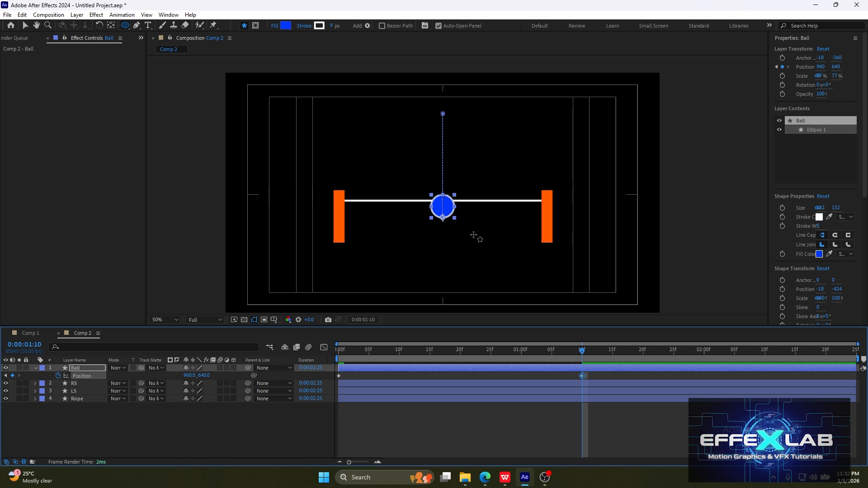
{"action": "key", "text": "Down"}
{"action": "key", "text": "Down"}
{"action": "key", "text": "Down"}
{"action": "key", "text": "Down"}
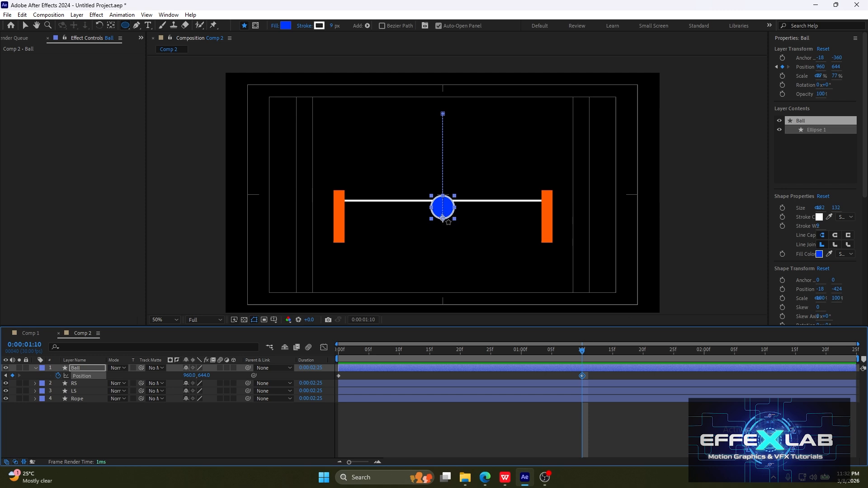
Step: Copy the Ball's first Position keyframe and paste it at 0:00:02:24
{"action": "left_click_drag", "start_coordinate": [622, 360], "coordinate": [853, 360]}
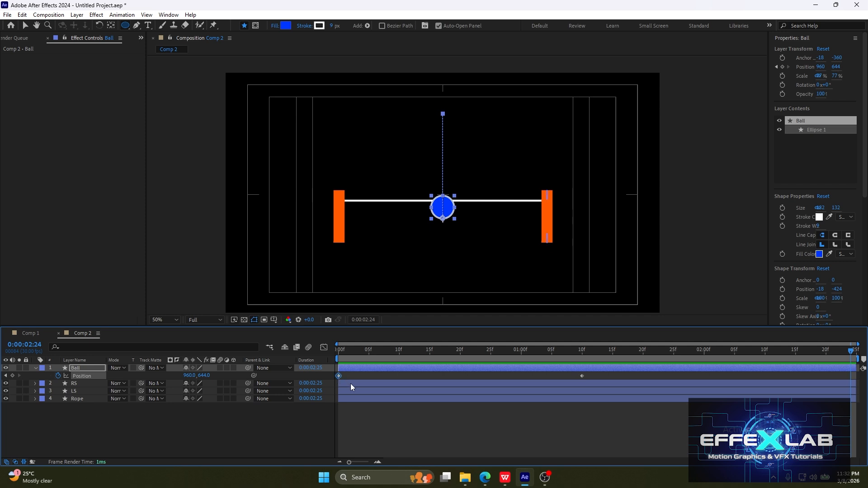
{"action": "left_click_drag", "start_coordinate": [356, 351], "coordinate": [322, 363]}
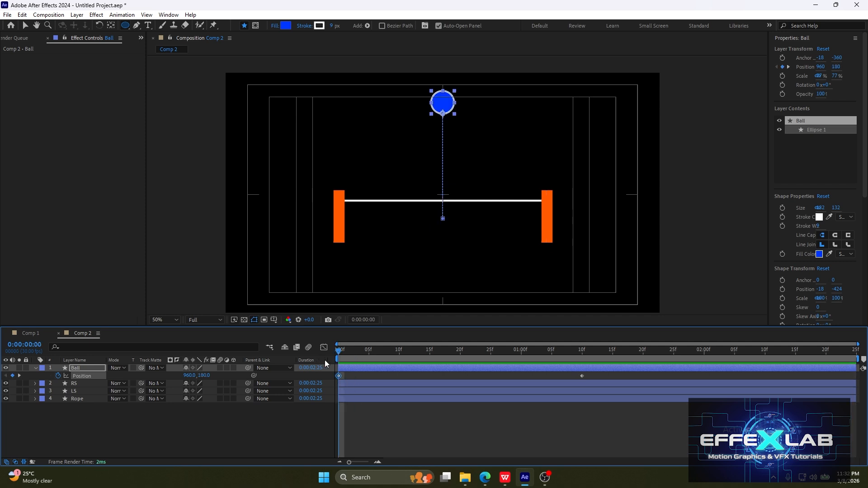
{"action": "left_click_drag", "start_coordinate": [374, 358], "coordinate": [858, 358]}
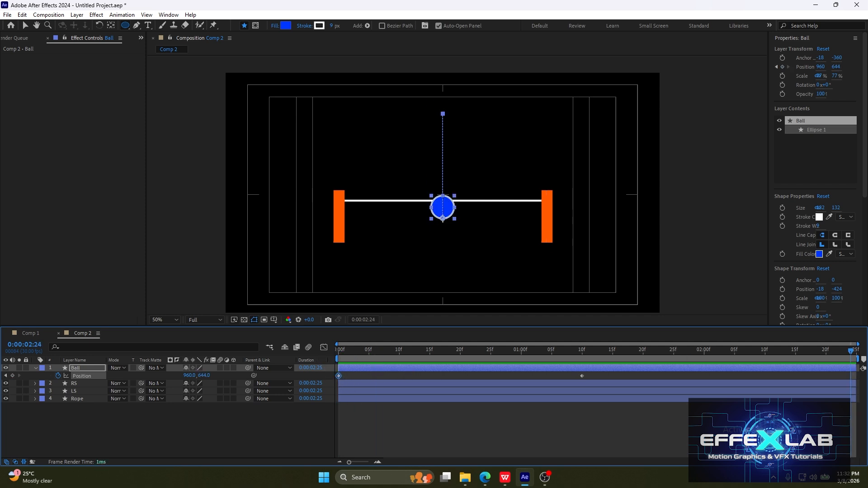
{"action": "key", "text": "ctrl+v"}
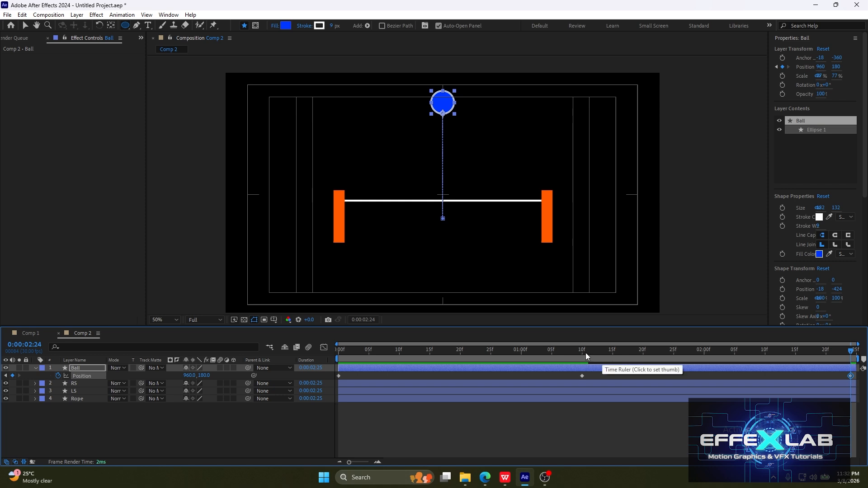
Step: Apply Easy Ease to the Ball's Position keyframe at 0:00:01:10
{"action": "left_click_drag", "start_coordinate": [585, 353], "coordinate": [583, 395]}
{"action": "left_click", "coordinate": [582, 375]}
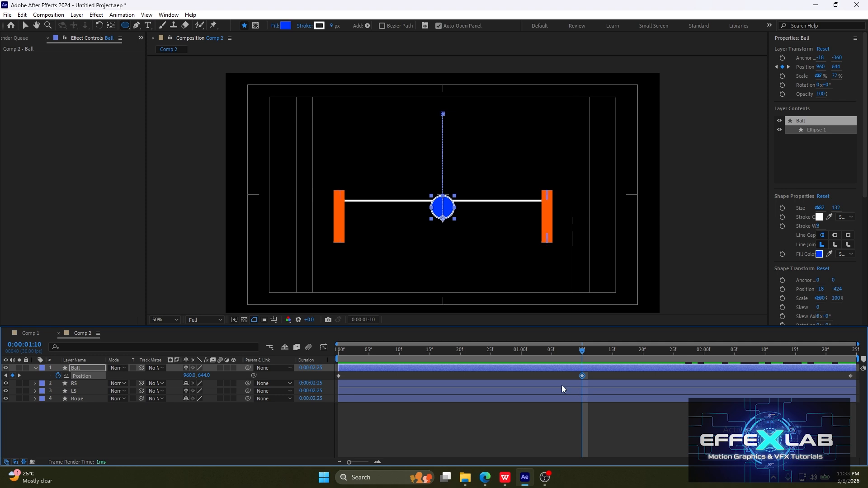
{"action": "key", "text": "F9"}
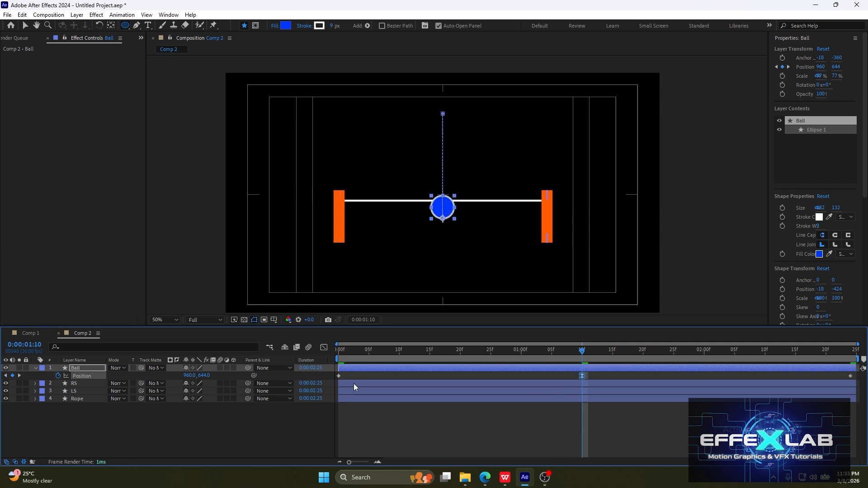
Step: Shape the Ball's Position speed graph with slow outer keyframes and steep, short easing on both sides of 0:00:01:10
{"action": "left_click", "coordinate": [324, 347]}
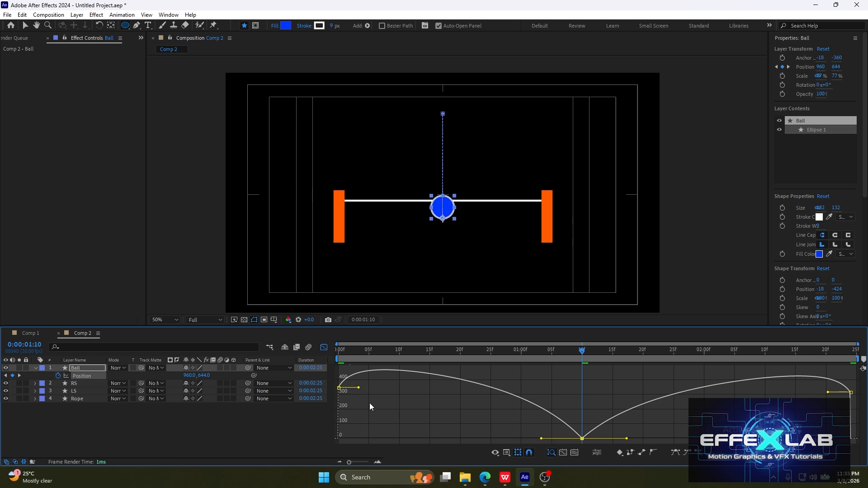
{"action": "left_click_drag", "start_coordinate": [360, 387], "coordinate": [594, 439]}
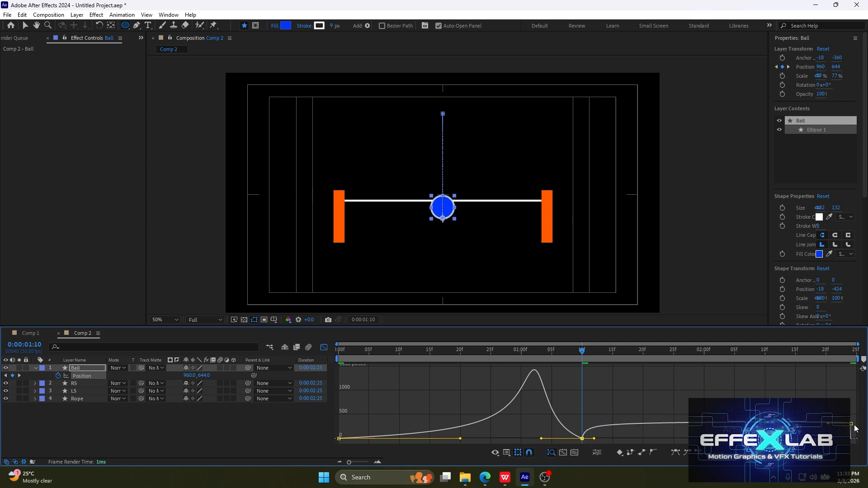
{"action": "left_click_drag", "start_coordinate": [851, 425], "coordinate": [718, 442]}
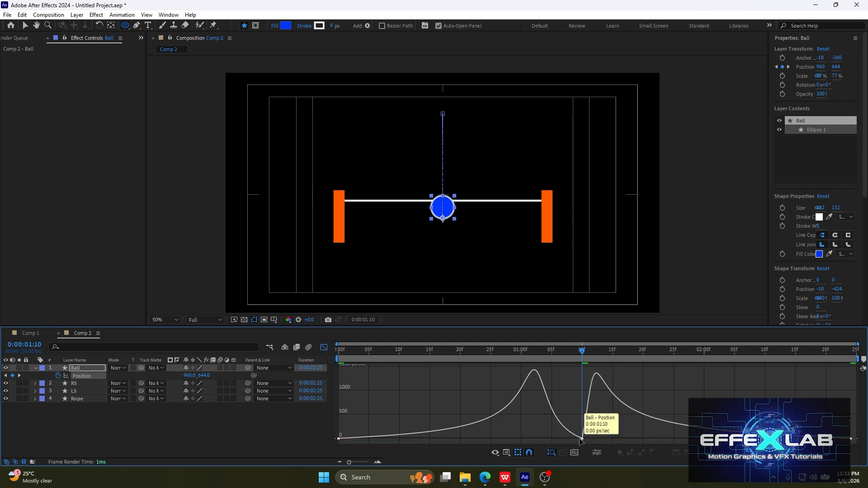
{"action": "left_click", "coordinate": [585, 441]}
{"action": "left_click_drag", "start_coordinate": [542, 439], "coordinate": [590, 438]}
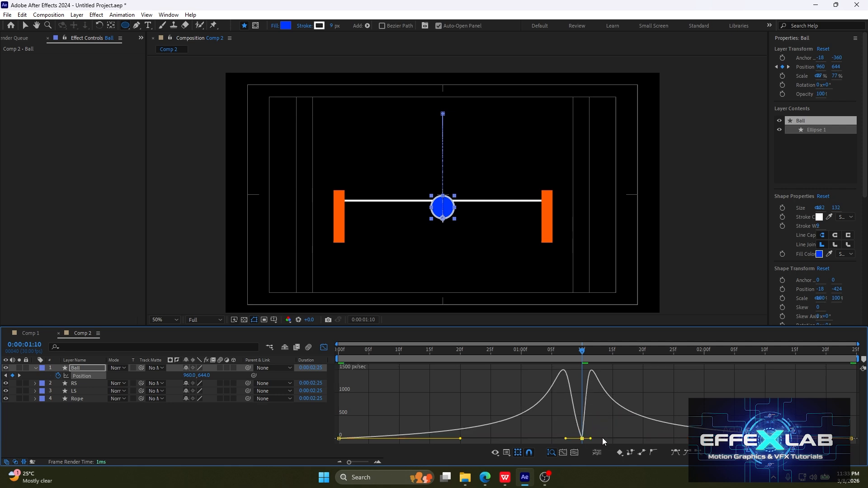
Step: Preview the bounce and fine-tune the speed graph's easing handles on both sides of the 0:00:01:10 keyframe
{"action": "key", "text": "space"}
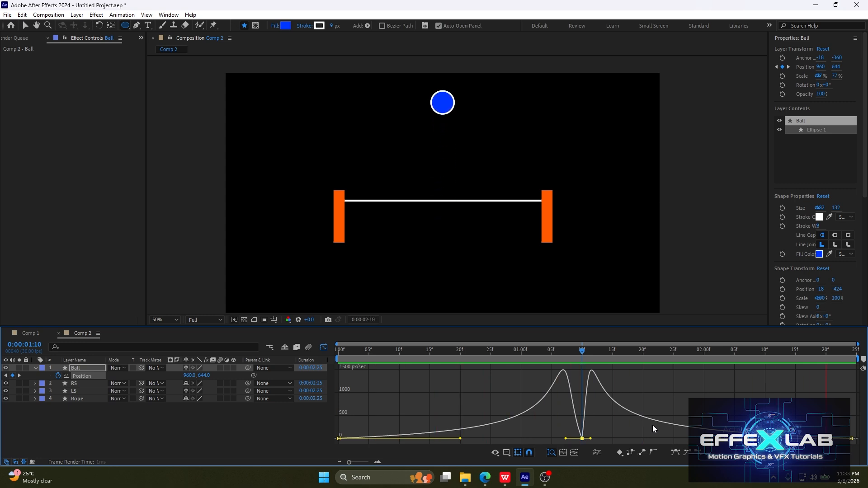
{"action": "key", "text": "space"}
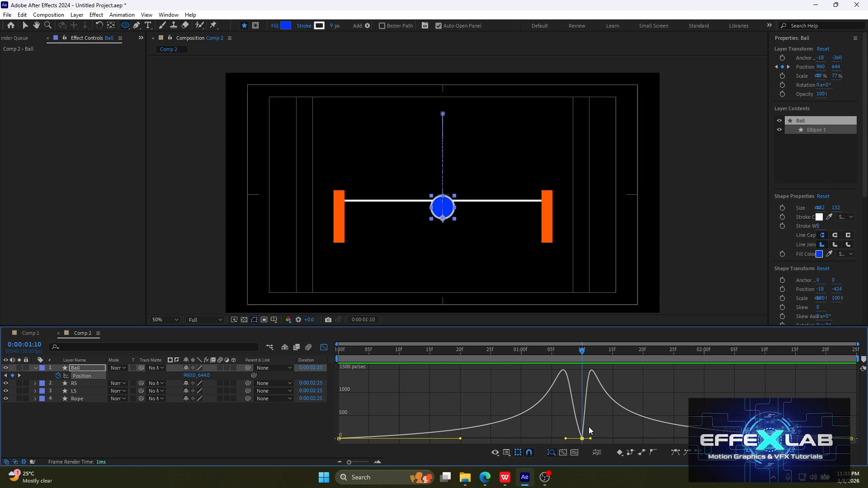
{"action": "left_click_drag", "start_coordinate": [591, 438], "coordinate": [570, 438]}
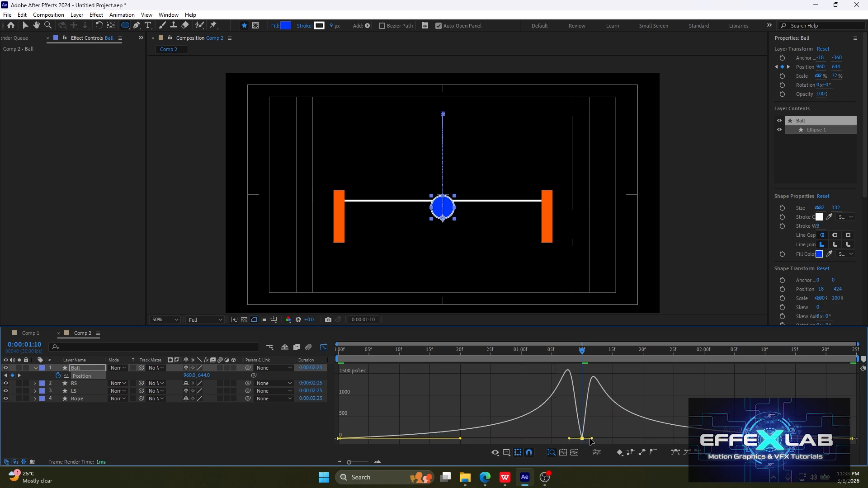
{"action": "left_click_drag", "start_coordinate": [591, 439], "coordinate": [590, 439]}
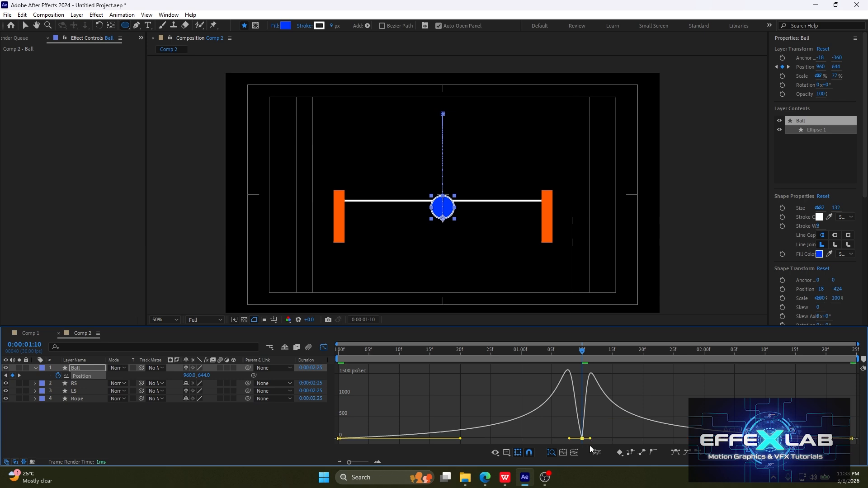
Step: Solo the Rope and try to pull a new middle point of its path down, comparing it with the rope in Comp 1
{"action": "left_click", "coordinate": [78, 398]}
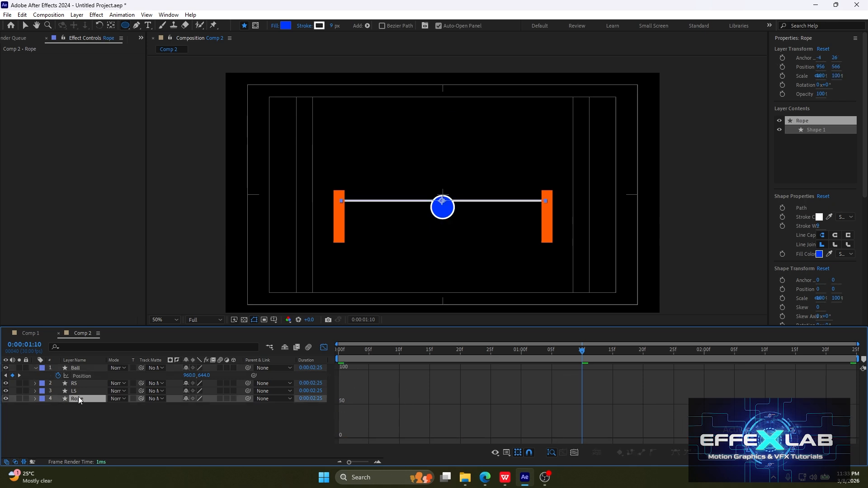
{"action": "key", "text": "period"}
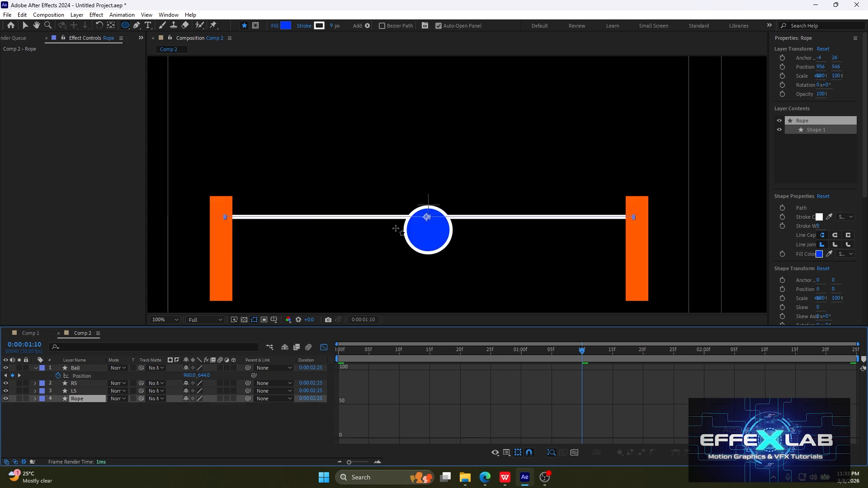
{"action": "left_click", "coordinate": [136, 26]}
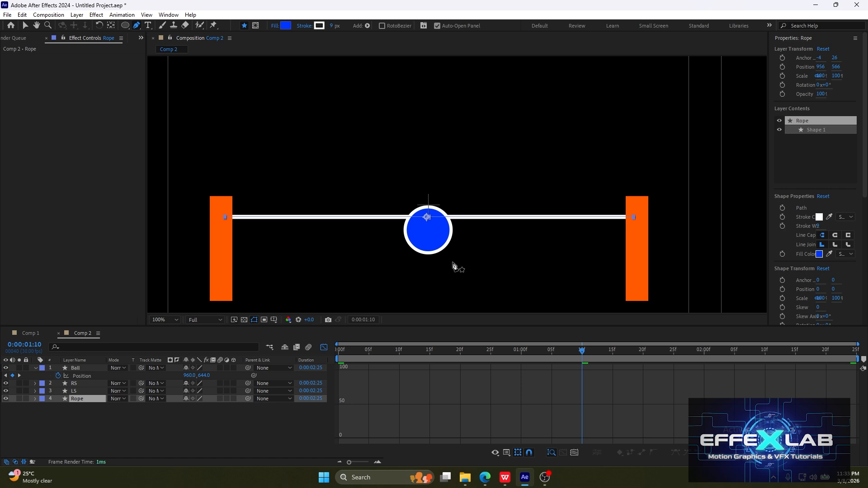
{"action": "left_click", "coordinate": [19, 399]}
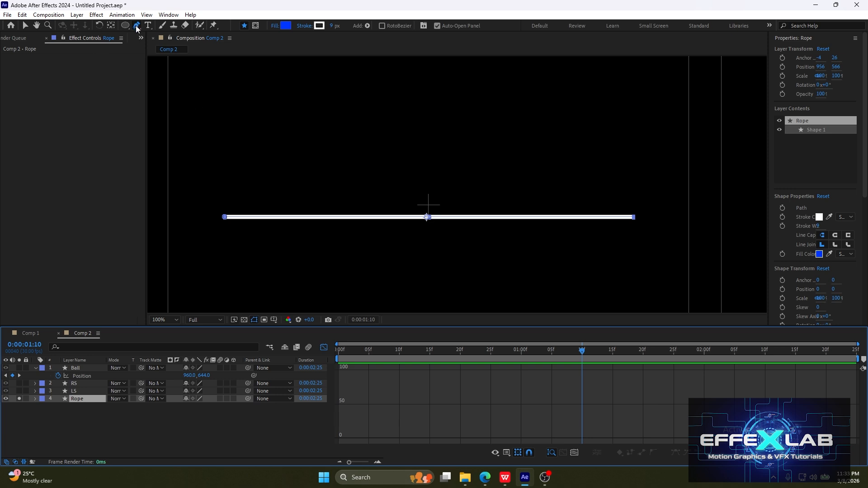
{"action": "left_click", "coordinate": [437, 218]}
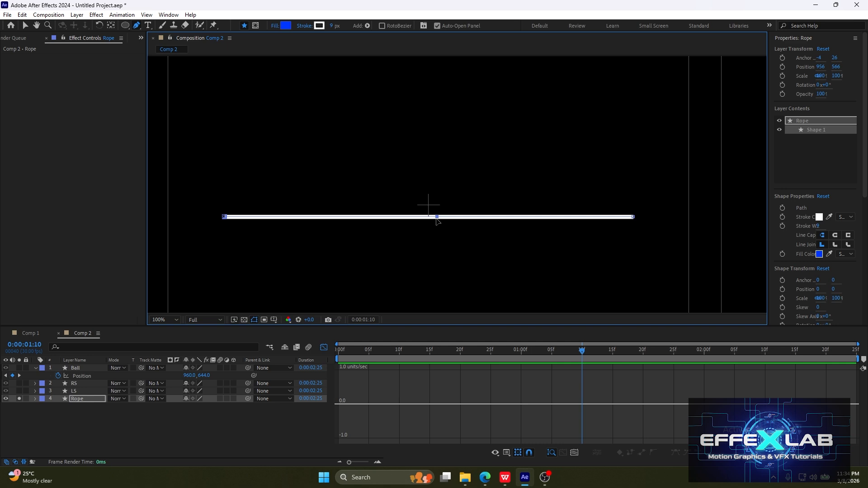
{"action": "left_click_drag", "start_coordinate": [438, 218], "coordinate": [432, 258]}
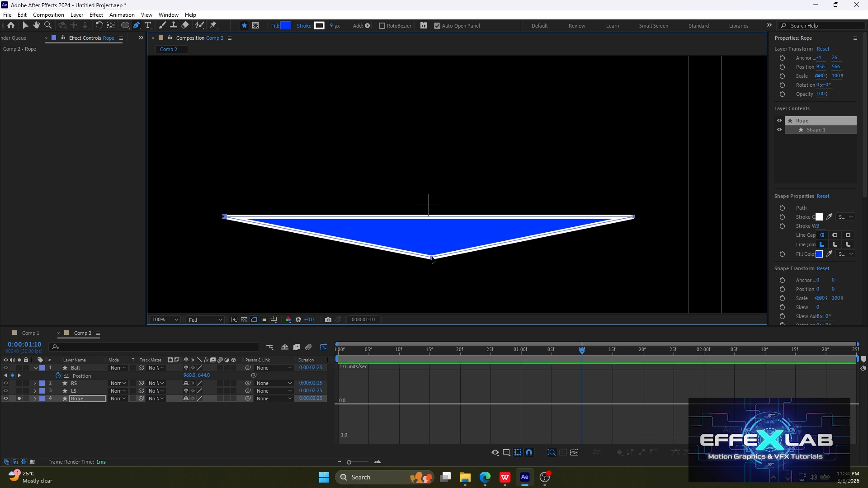
{"action": "left_click", "coordinate": [36, 337]}
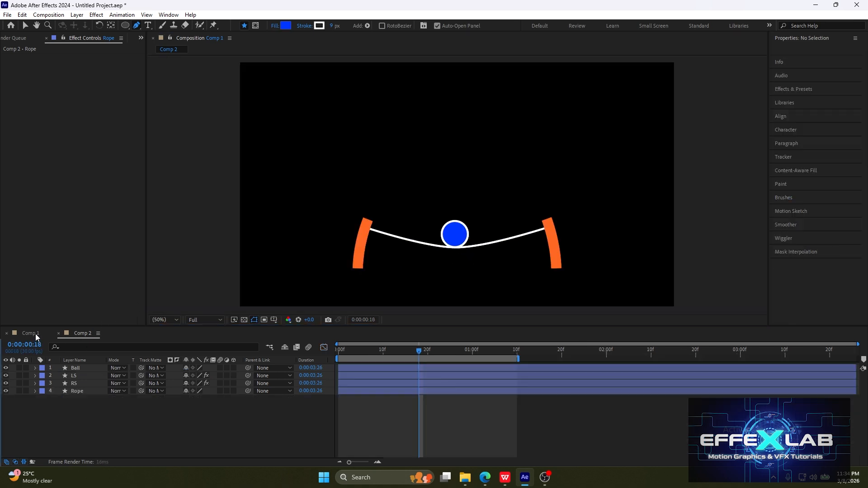
{"action": "left_click", "coordinate": [76, 335]}
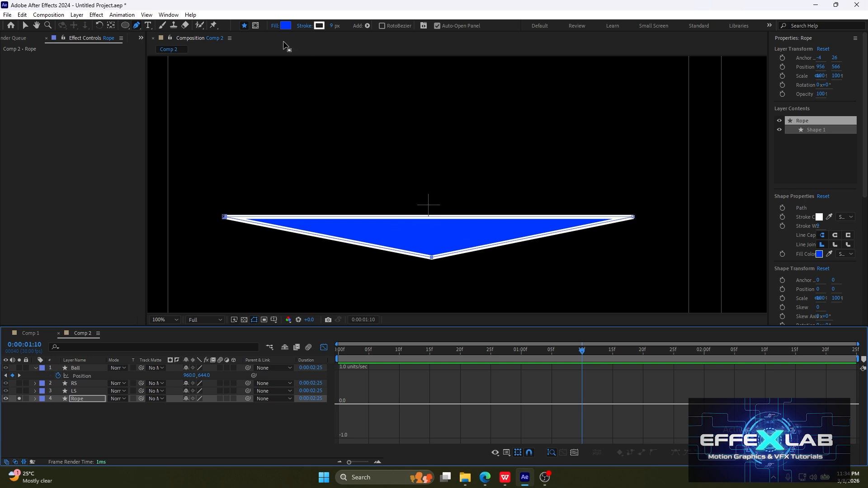
Step: Set the shape fill to None and delete the Rope layer
{"action": "left_click", "coordinate": [275, 26]}
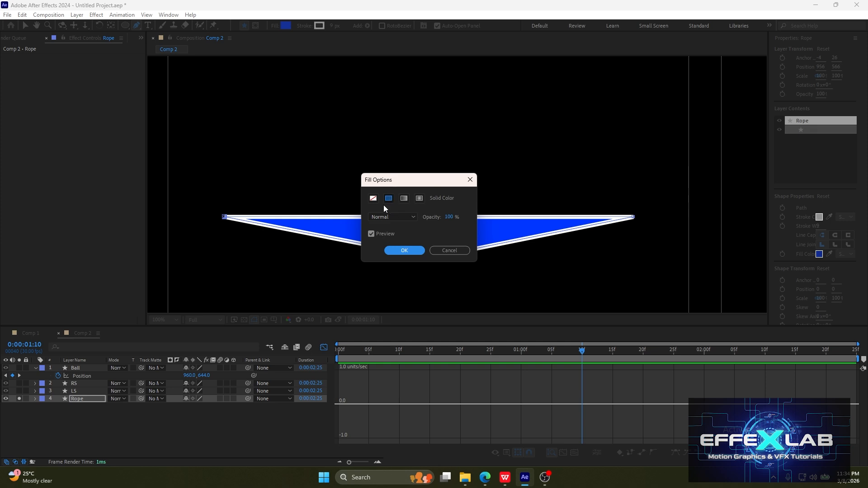
{"action": "left_click", "coordinate": [373, 199]}
{"action": "left_click", "coordinate": [403, 249]}
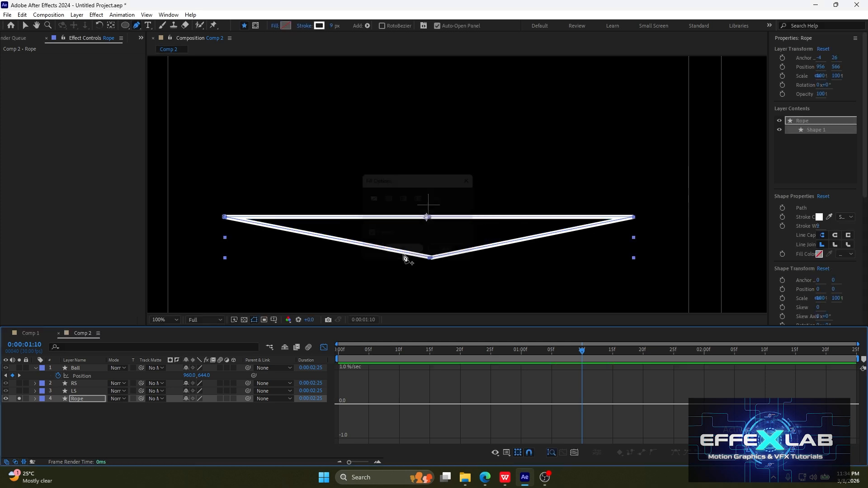
{"action": "left_click", "coordinate": [73, 400]}
{"action": "key", "text": "Delete"}
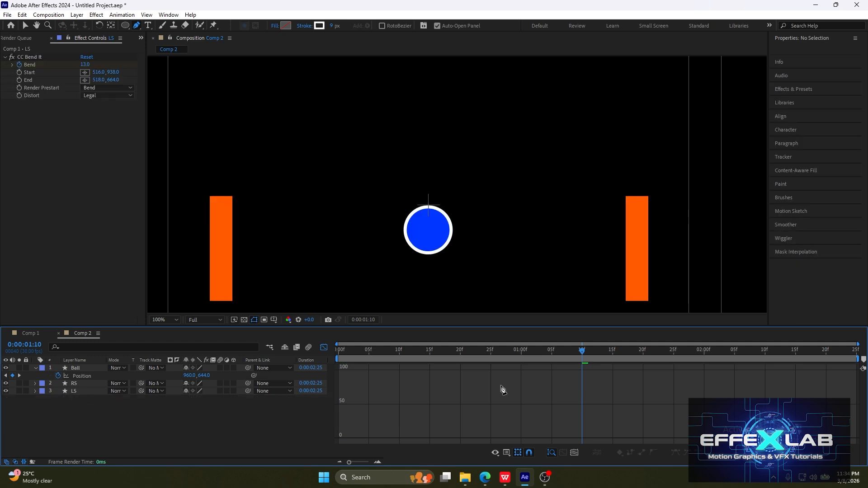
Step: At 0:00:00:00, draw a straight horizontal line between the upper parts of the two posts with the Pen tool
{"action": "left_click", "coordinate": [324, 348]}
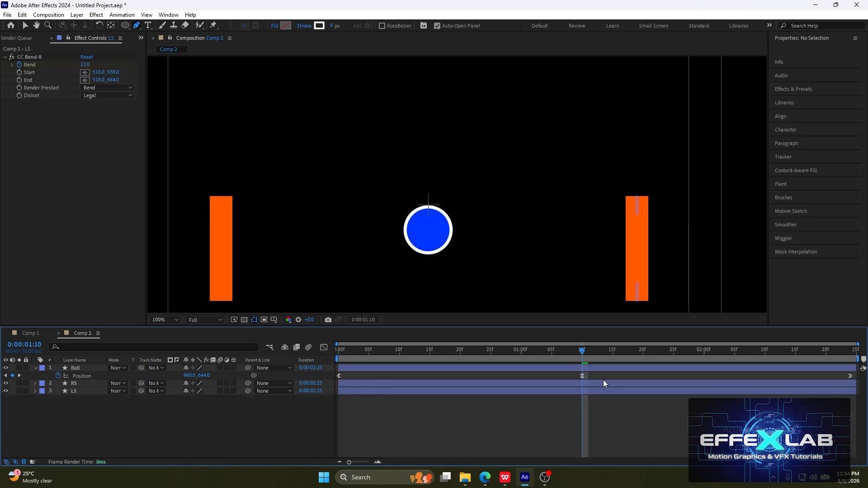
{"action": "left_click_drag", "start_coordinate": [586, 357], "coordinate": [221, 341]}
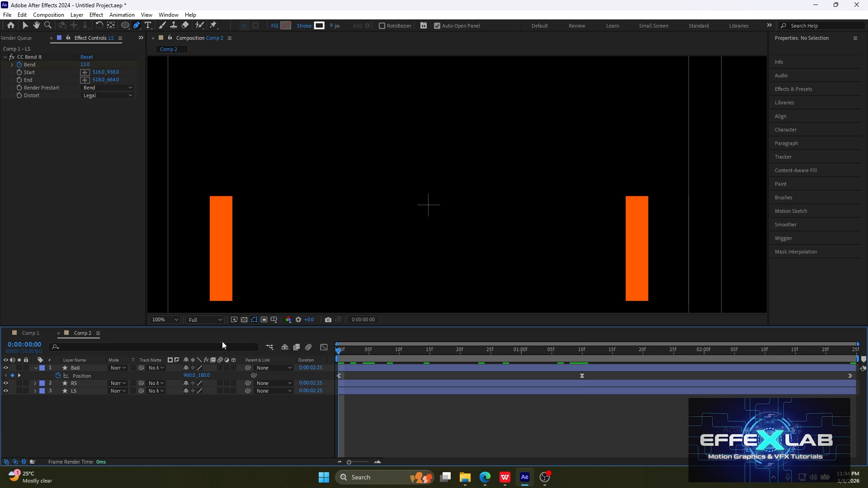
{"action": "left_click", "coordinate": [225, 223]}
{"action": "left_click", "coordinate": [633, 224]}
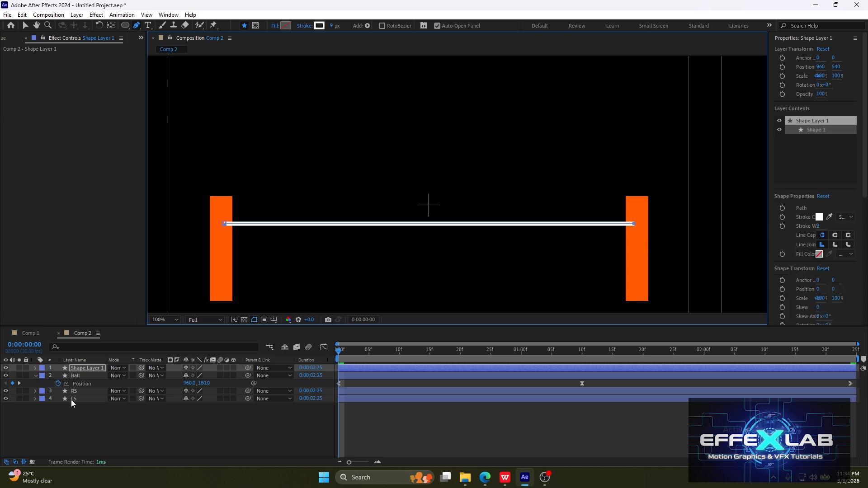
Step: Move the new line layer below all other layers and rename it Rope
{"action": "left_click_drag", "start_coordinate": [77, 370], "coordinate": [84, 403]}
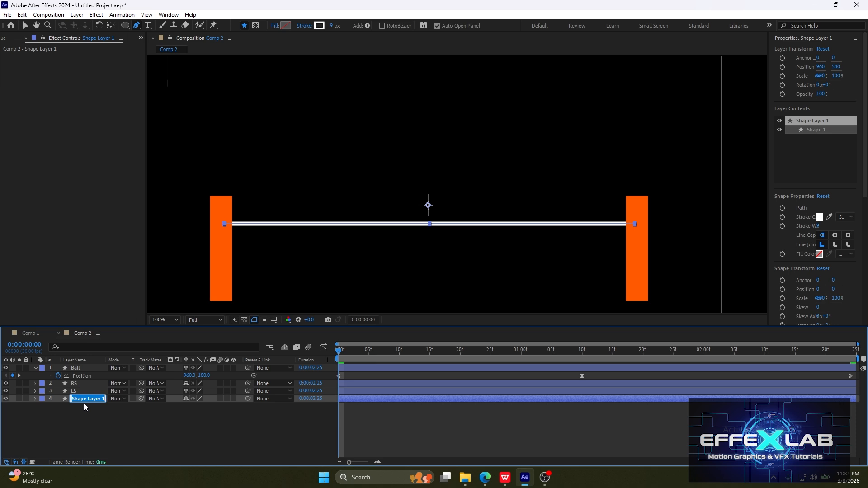
{"action": "type", "text": "Rope"}
{"action": "left_click", "coordinate": [57, 438]}
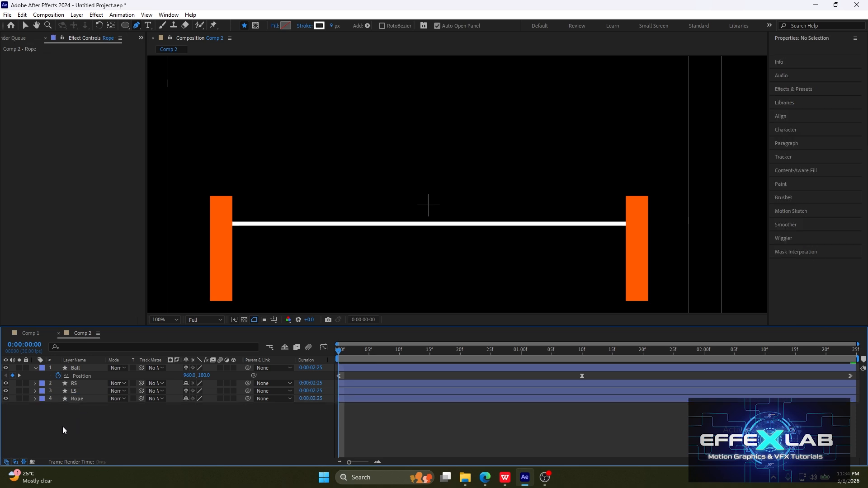
Step: At 0:00:01:10, add a point at the middle of the Rope's path and pull it down to just beneath the Ball
{"action": "left_click", "coordinate": [78, 400]}
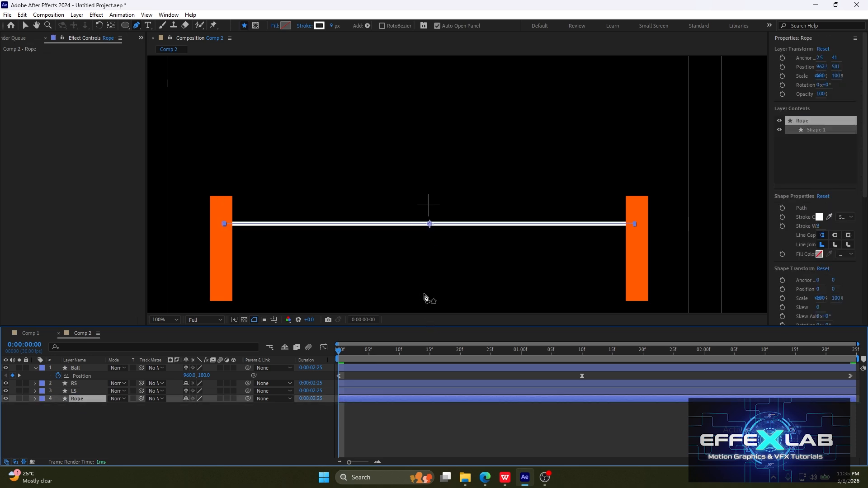
{"action": "left_click", "coordinate": [583, 350]}
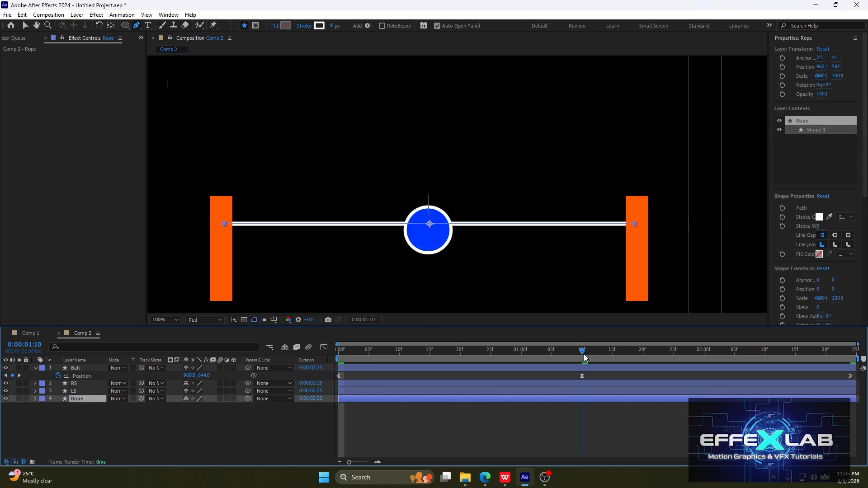
{"action": "left_click", "coordinate": [430, 225]}
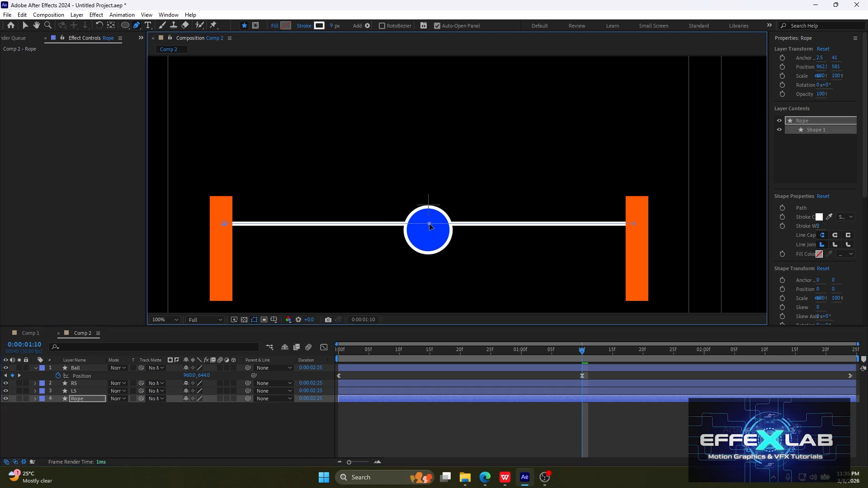
{"action": "left_click_drag", "start_coordinate": [429, 225], "coordinate": [429, 233]}
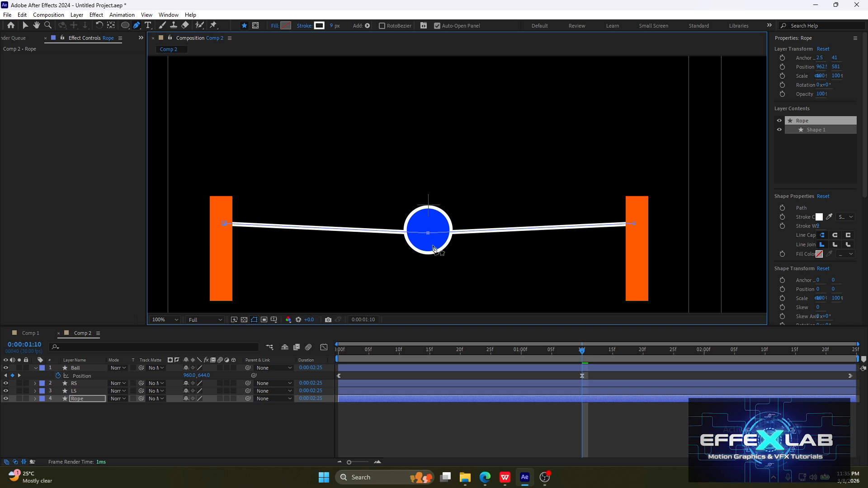
{"action": "left_click_drag", "start_coordinate": [429, 234], "coordinate": [431, 261]}
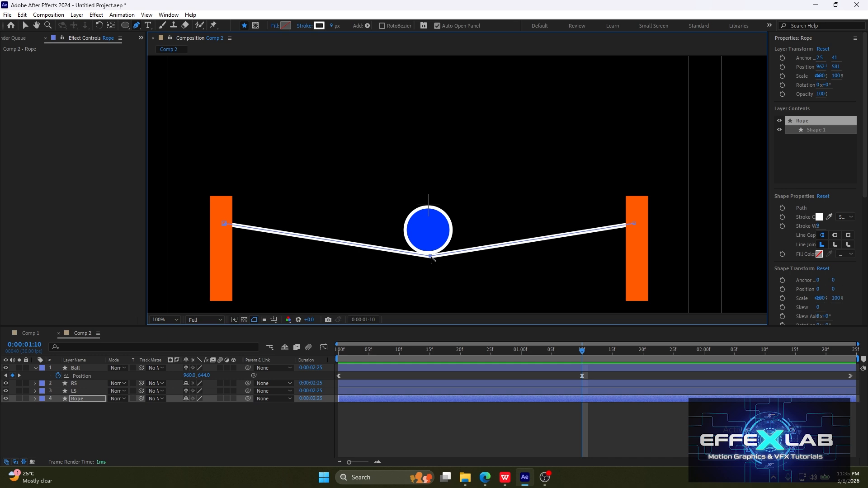
Step: Curve the Rope smoothly with horizontal handles at its middle point and nudge that point up against the Ball's underside
{"action": "left_click_drag", "start_coordinate": [430, 257], "coordinate": [499, 256]}
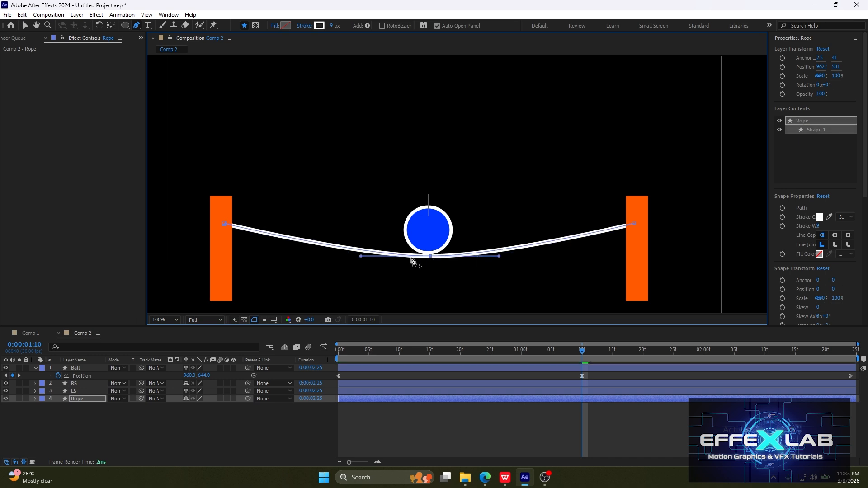
{"action": "left_click", "coordinate": [430, 256], "text": "alt"}
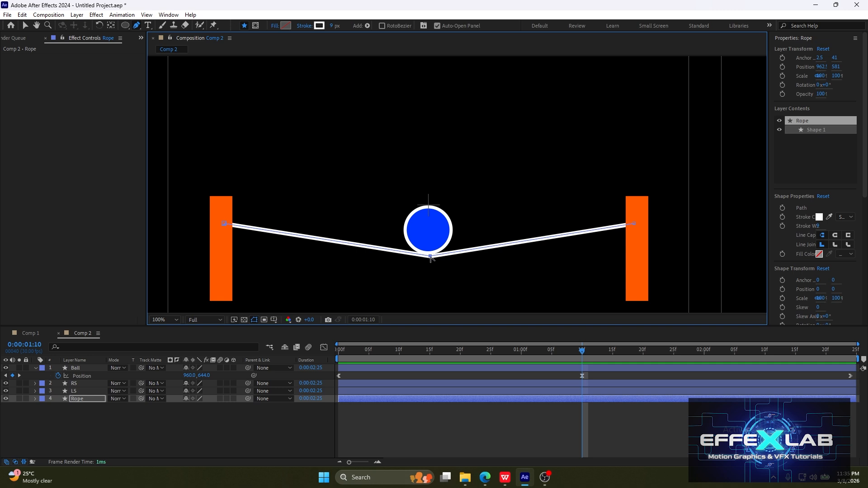
{"action": "key", "text": "ctrl+z"}
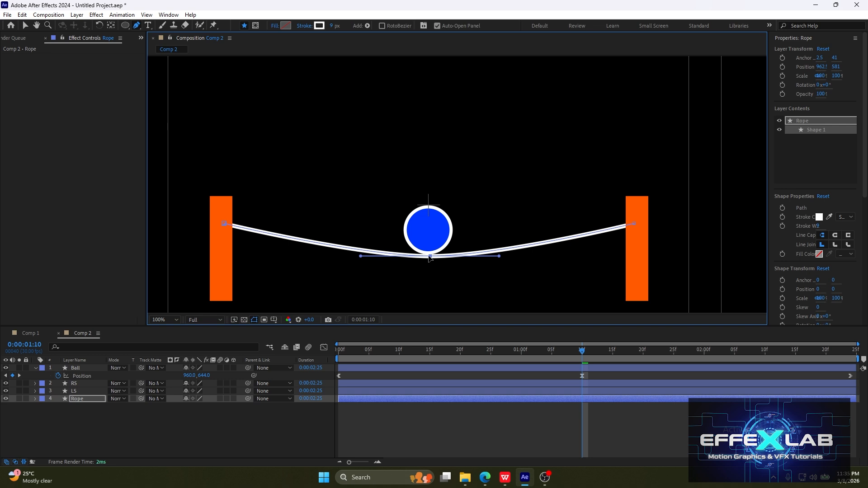
{"action": "key", "text": "Up"}
{"action": "key", "text": "Up"}
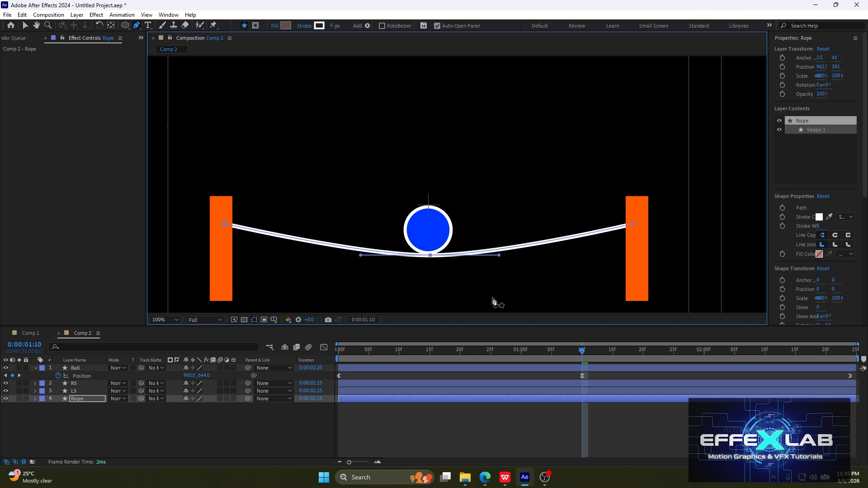
Step: Reveal the Path property of the Rope's Shape 1 and start keyframing it at 0:00:01:10
{"action": "left_click", "coordinate": [36, 399]}
{"action": "left_click", "coordinate": [43, 407]}
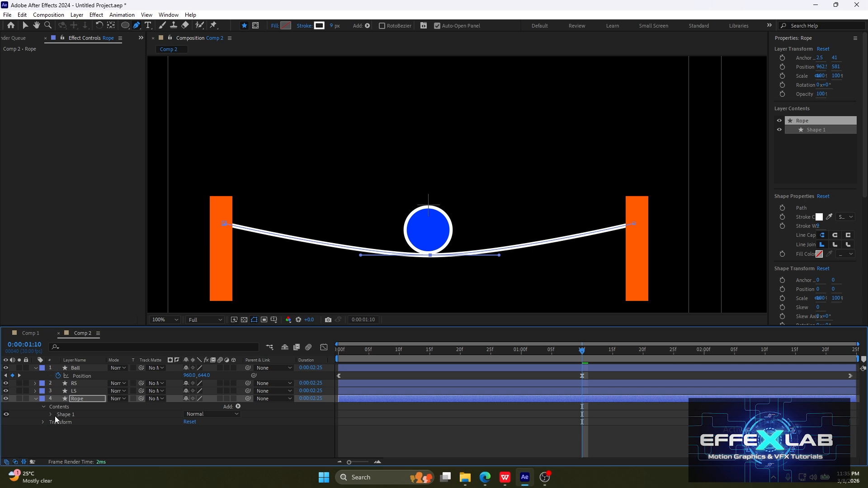
{"action": "left_click", "coordinate": [50, 415]}
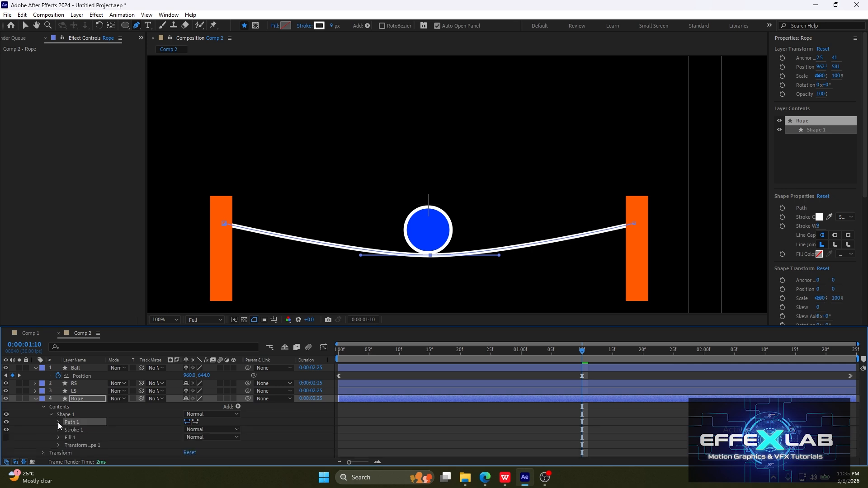
{"action": "left_click", "coordinate": [58, 422]}
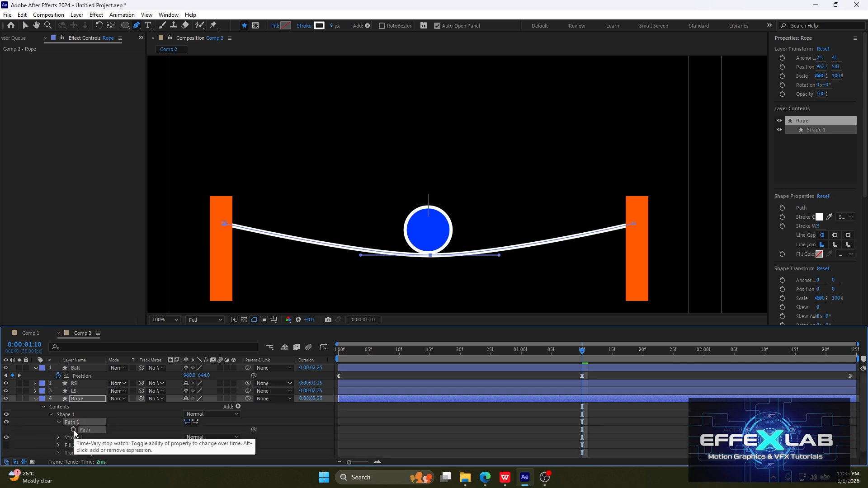
{"action": "left_click", "coordinate": [73, 430]}
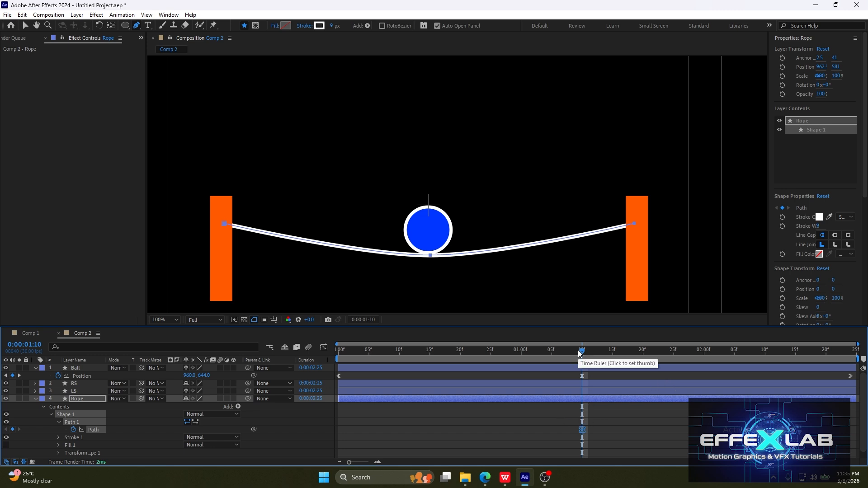
Step: At 0:00:01:05, raise the Rope's middle point until the rope is almost straight between the posts
{"action": "left_click_drag", "start_coordinate": [580, 353], "coordinate": [553, 354]}
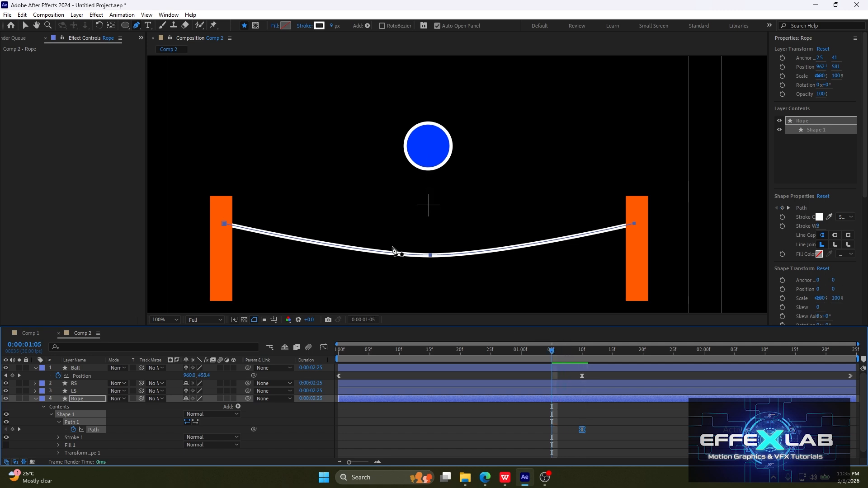
{"action": "left_click", "coordinate": [430, 256]}
{"action": "key", "text": "shift+Up"}
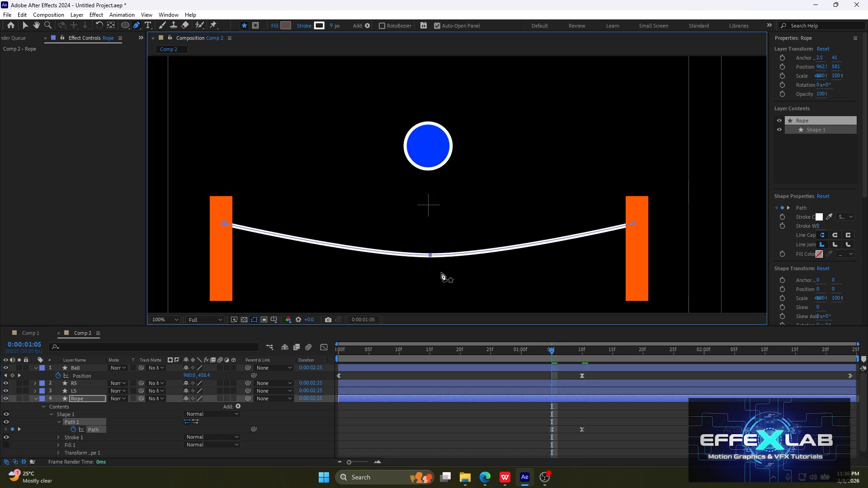
{"action": "left_click", "coordinate": [26, 26]}
{"action": "left_click_drag", "start_coordinate": [417, 236], "coordinate": [457, 271]}
{"action": "key", "text": "shift+Up"}
{"action": "key", "text": "shift+Up"}
{"action": "key", "text": "shift+Up"}
{"action": "key", "text": "shift+Up"}
{"action": "key", "text": "shift+Up"}
{"action": "key", "text": "shift+Up"}
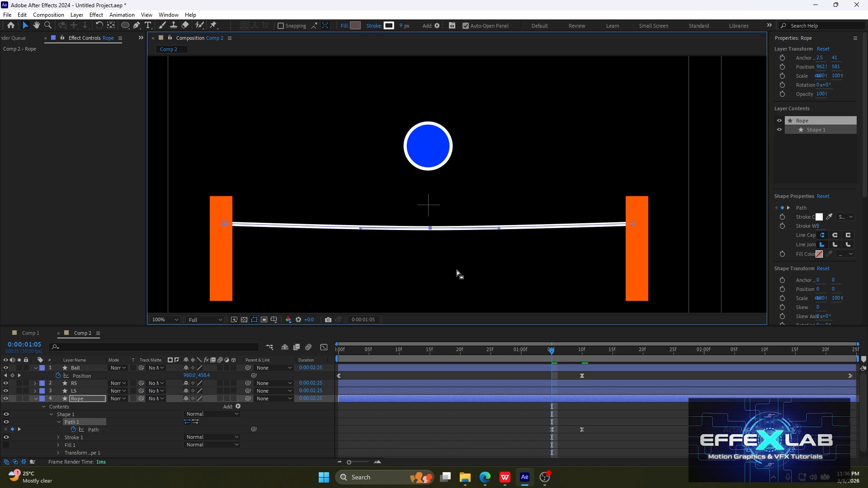
{"action": "key", "text": "Up"}
{"action": "key", "text": "Up"}
{"action": "key", "text": "Up"}
{"action": "key", "text": "Up"}
{"action": "key", "text": "Up"}
{"action": "key", "text": "Up"}
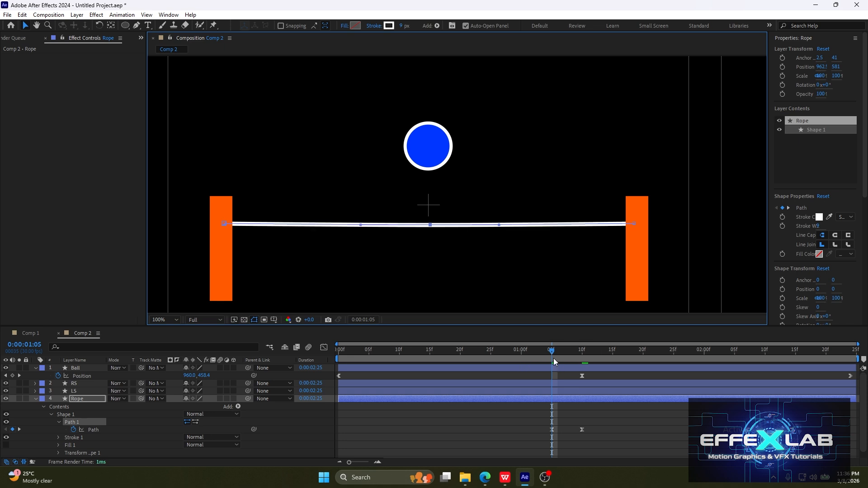
Step: Shift the Rope's flat Path keyframe to 0:00:01:07 and paste a copy of it at 0:00:01:13
{"action": "mouse_move", "coordinate": [553, 353]}
{"action": "left_mouse_down"}
{"action": "mouse_move", "coordinate": [563, 356]}
{"action": "mouse_move", "coordinate": [541, 352]}
{"action": "mouse_move", "coordinate": [569, 358]}
{"action": "left_mouse_up"}
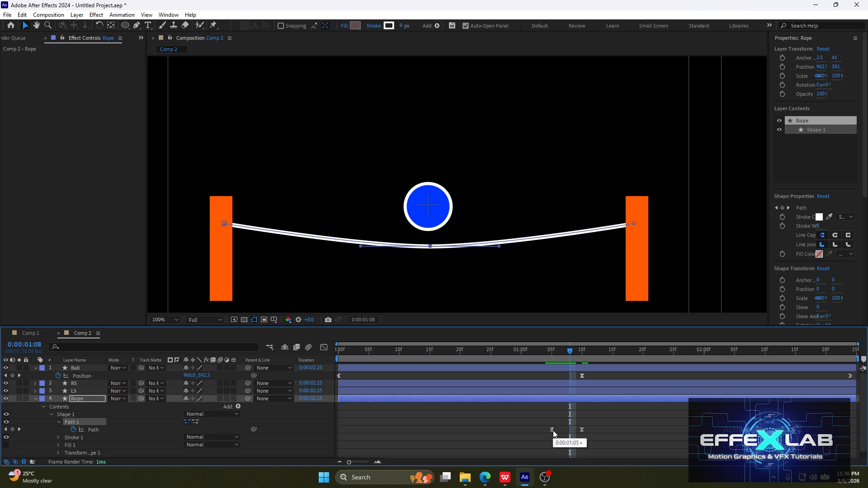
{"action": "left_click_drag", "start_coordinate": [551, 434], "coordinate": [564, 433]}
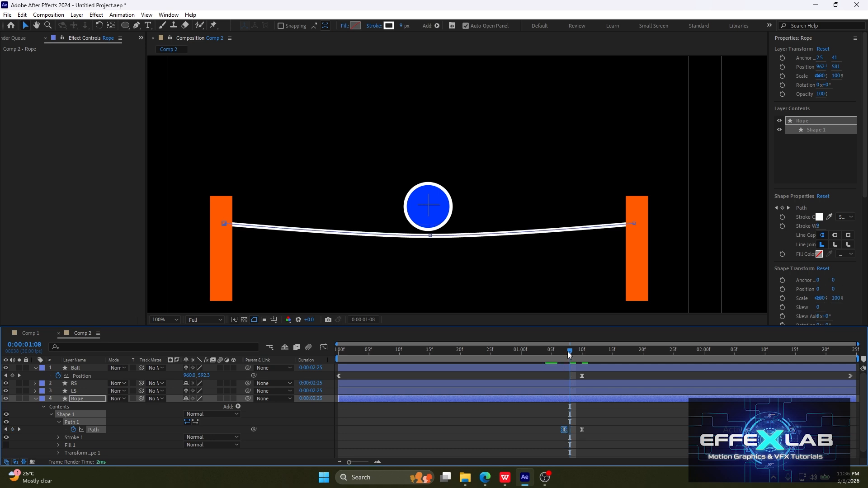
{"action": "left_click_drag", "start_coordinate": [570, 351], "coordinate": [600, 381]}
{"action": "left_click", "coordinate": [561, 431]}
{"action": "left_click", "coordinate": [565, 431]}
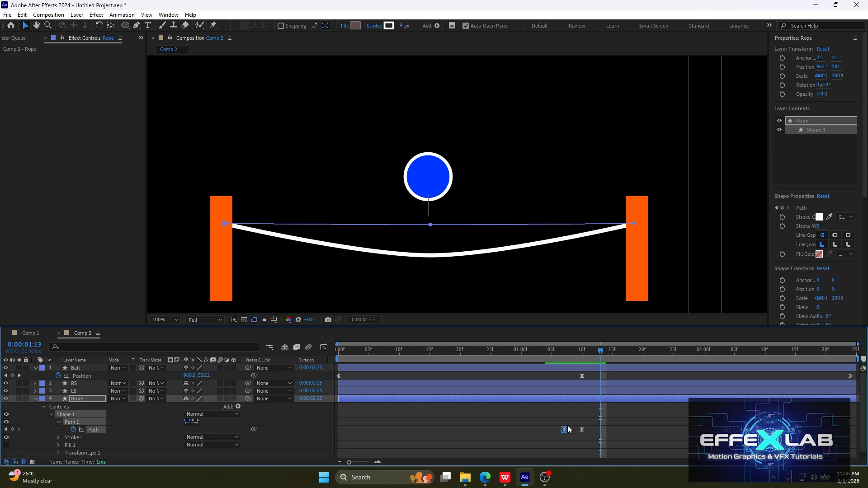
{"action": "key", "text": "ctrl+v"}
Step: Check the Rope against the Ball at 0:00:01:08 and remove the easing from the Path keyframe at 0:00:01:07
{"action": "left_click_drag", "start_coordinate": [599, 354], "coordinate": [569, 375]}
{"action": "left_click", "coordinate": [564, 430]}
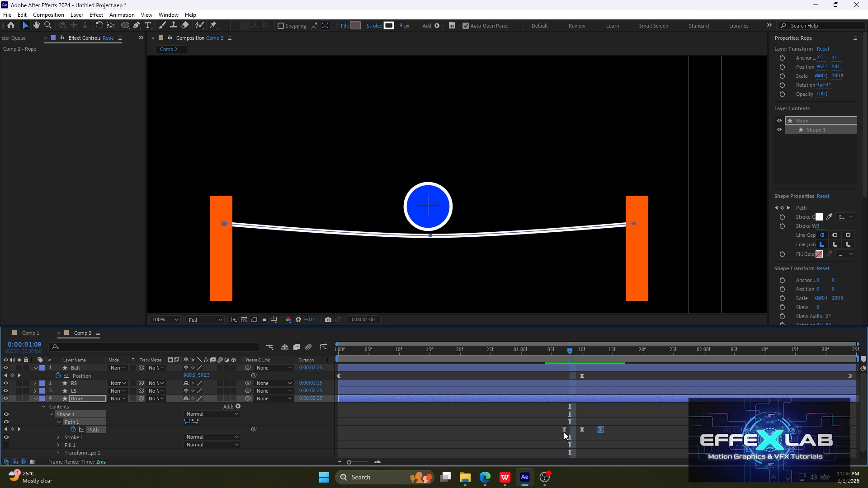
{"action": "left_click_drag", "start_coordinate": [564, 430], "coordinate": [568, 432]}
{"action": "left_click", "coordinate": [565, 432]}
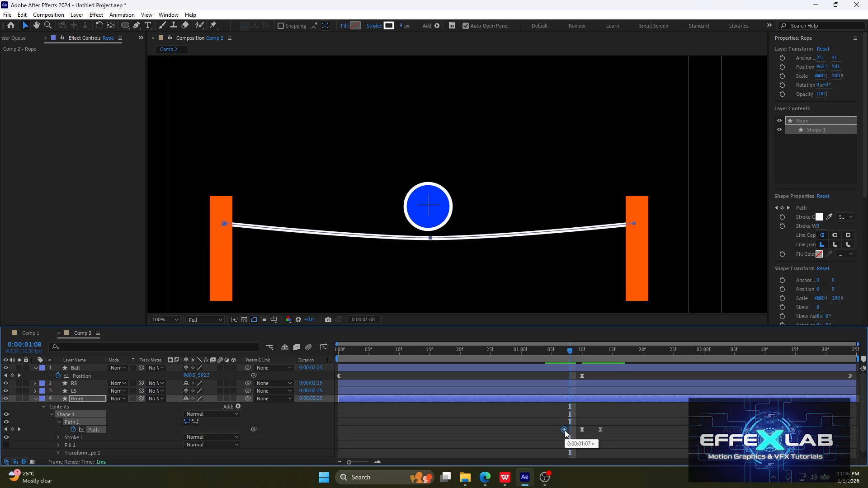
{"action": "left_click_drag", "start_coordinate": [566, 432], "coordinate": [565, 431]}
Step: Reshape the Path speed graph with a longer ease into 0:00:01:13 and a slower start at 0:00:01:07, peaking just before 0:00:01:10
{"action": "left_click", "coordinate": [324, 348]}
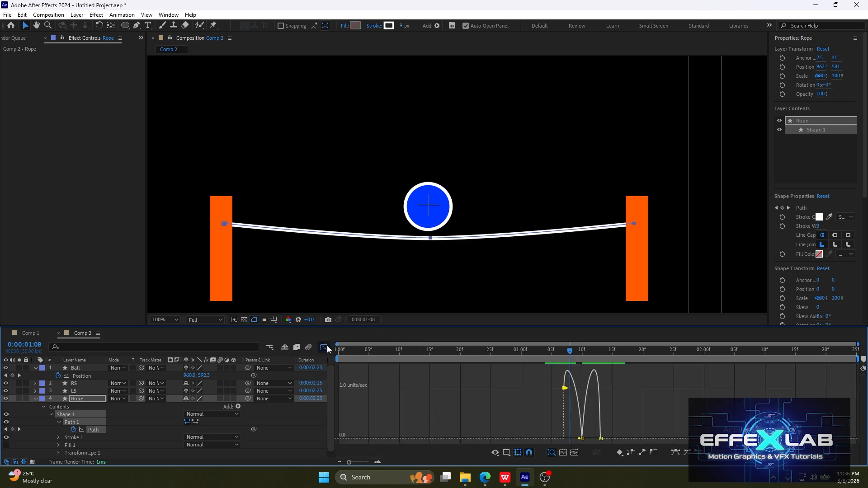
{"action": "left_click", "coordinate": [600, 439]}
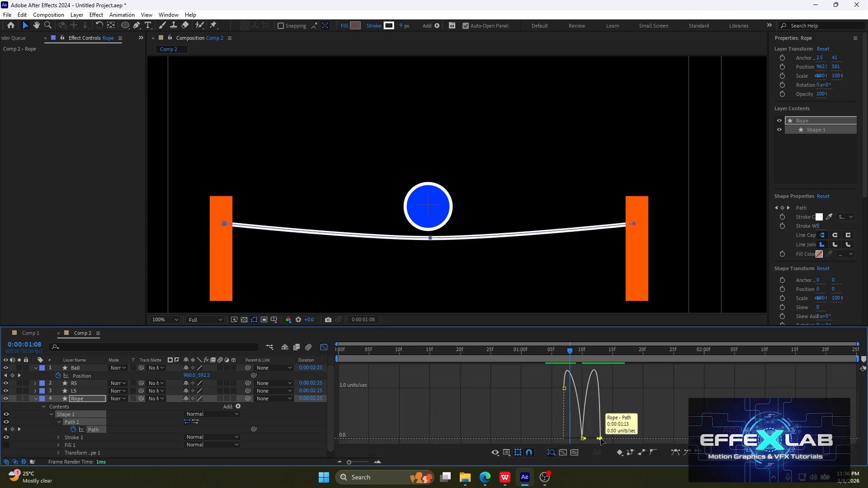
{"action": "left_click_drag", "start_coordinate": [596, 441], "coordinate": [569, 406]}
{"action": "left_click", "coordinate": [583, 439]}
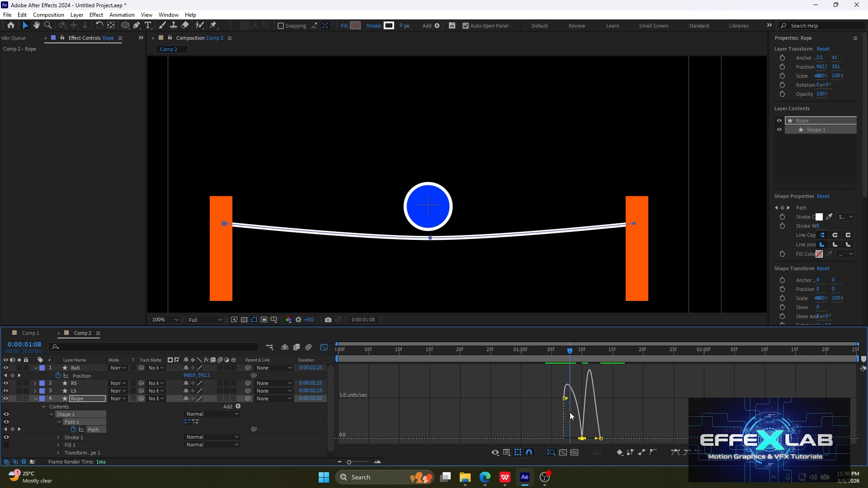
{"action": "left_click_drag", "start_coordinate": [569, 401], "coordinate": [565, 399]}
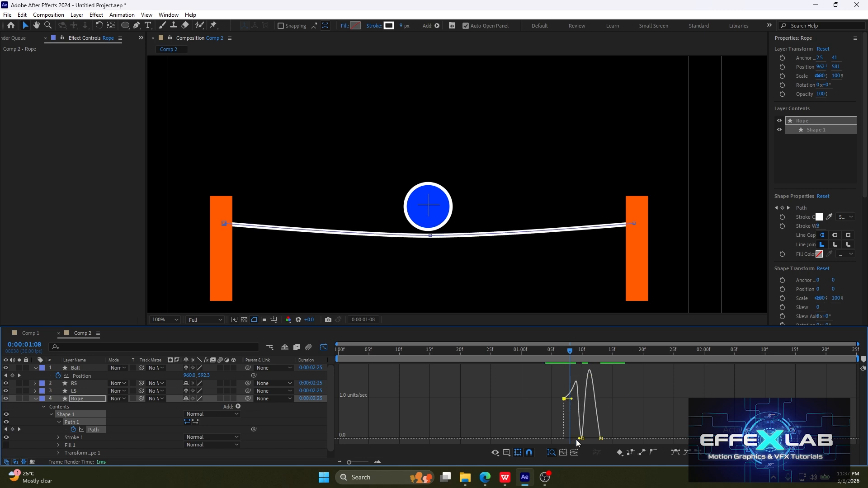
{"action": "left_click_drag", "start_coordinate": [579, 440], "coordinate": [579, 438]}
{"action": "left_click_drag", "start_coordinate": [573, 401], "coordinate": [682, 413]}
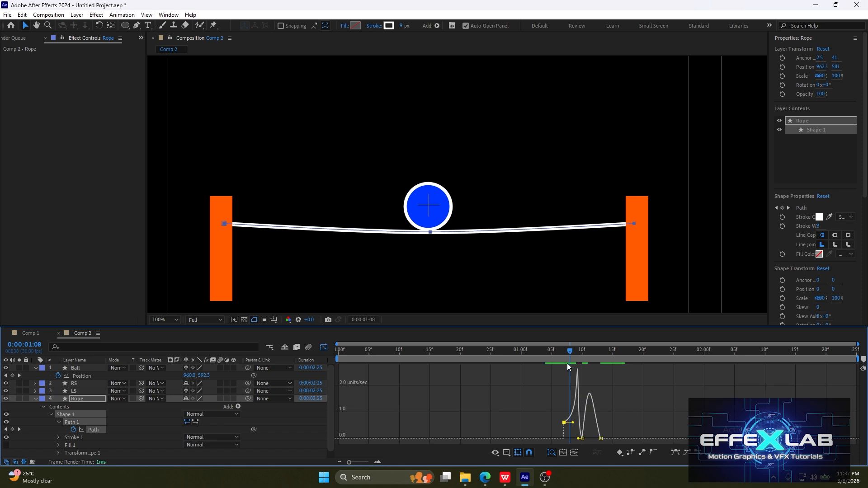
Step: Lengthen the outgoing ease of the Rope's Path keyframe at 0:00:01:10 to about 53% influence
{"action": "left_click_drag", "start_coordinate": [567, 351], "coordinate": [582, 369]}
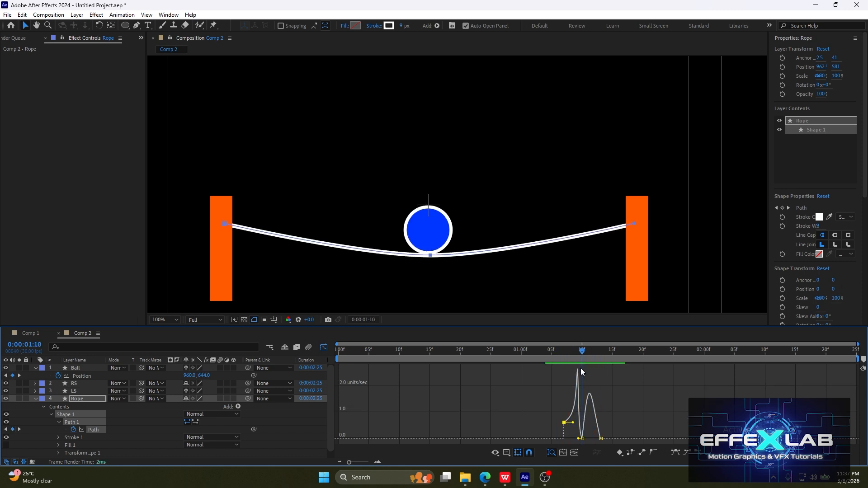
{"action": "left_click", "coordinate": [587, 439]}
{"action": "left_click_drag", "start_coordinate": [586, 439], "coordinate": [588, 439]}
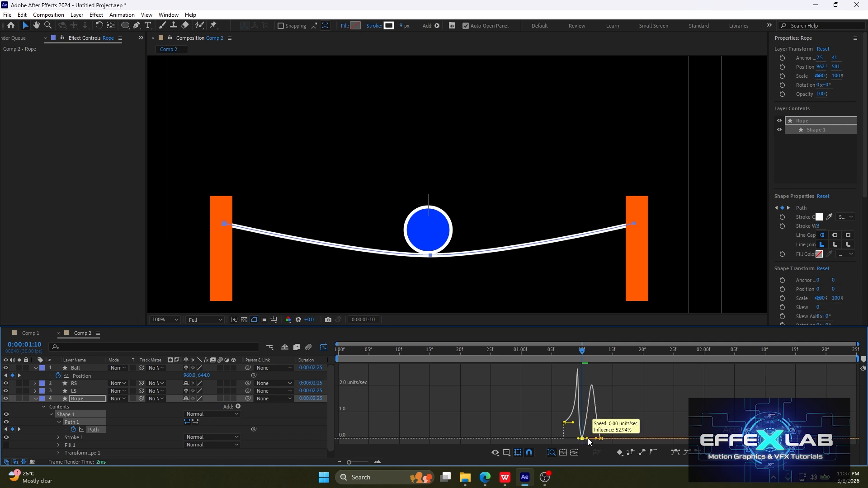
Step: Play back the animation with the full frame in view to examine the Ball's bounce on the Rope
{"action": "key", "text": "Page_Down"}
{"action": "key", "text": "space"}
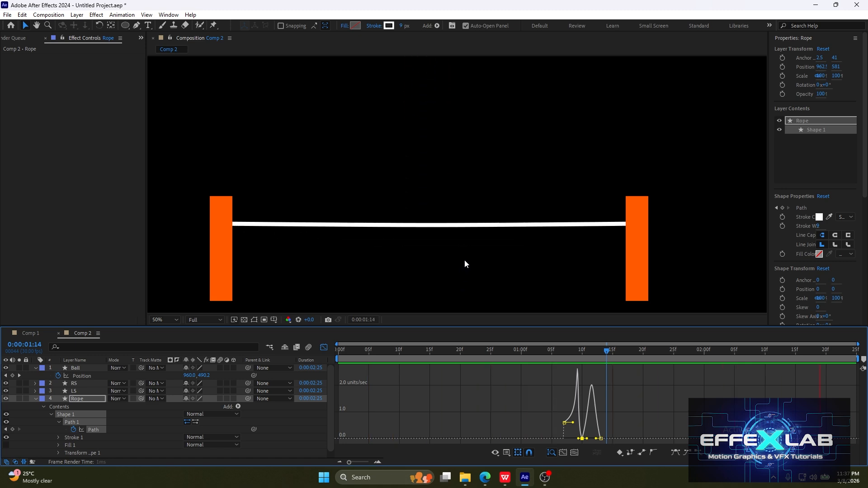
{"action": "scroll", "coordinate": [465, 260], "scroll_direction": "down", "scroll_amount": 2}
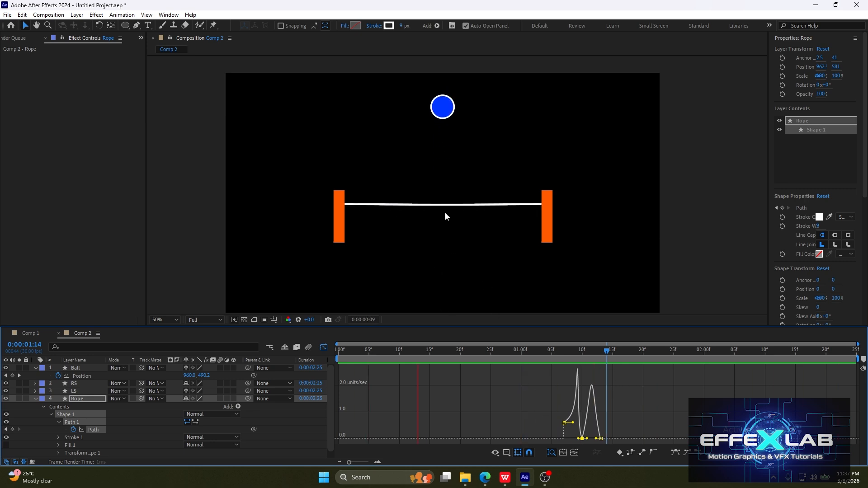
{"action": "key", "text": "space"}
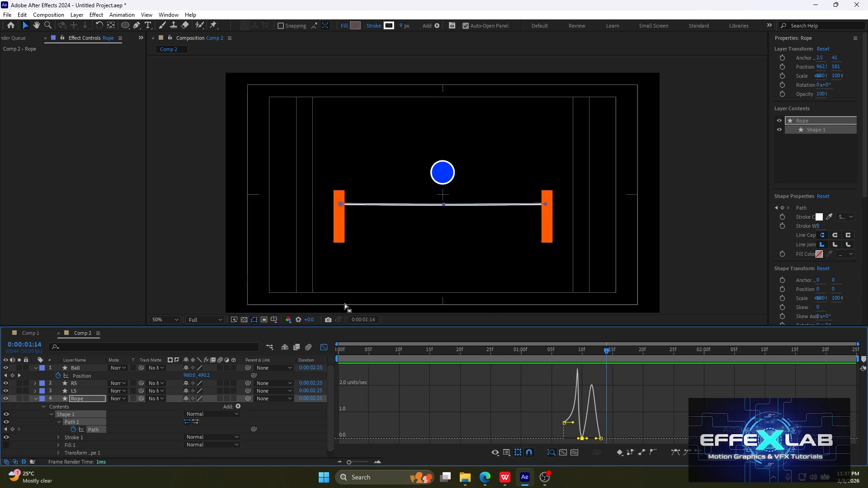
Step: Collapse the Rope layer, switch the timeline back from the speed graph to layer bars, and select the RS layer
{"action": "left_click", "coordinate": [36, 399]}
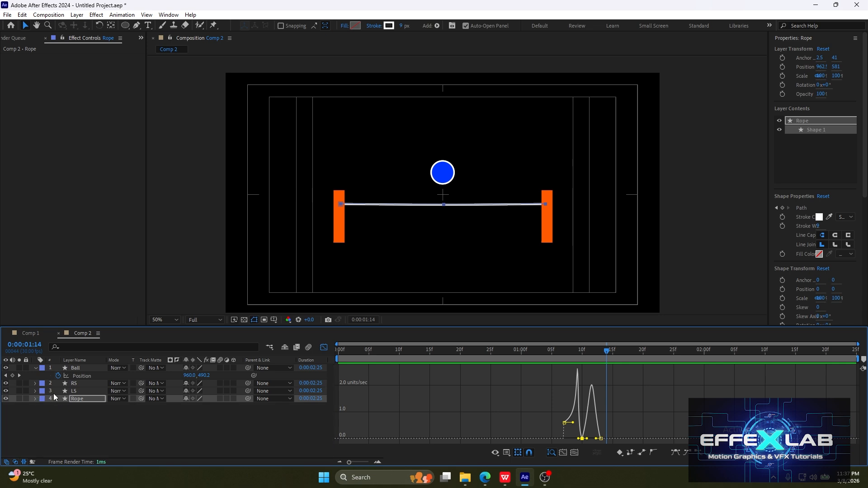
{"action": "left_click", "coordinate": [323, 347]}
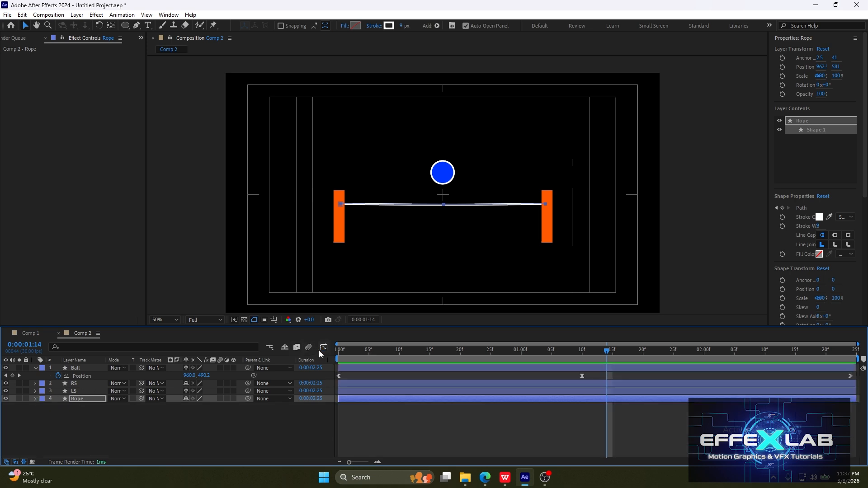
{"action": "left_click", "coordinate": [82, 385]}
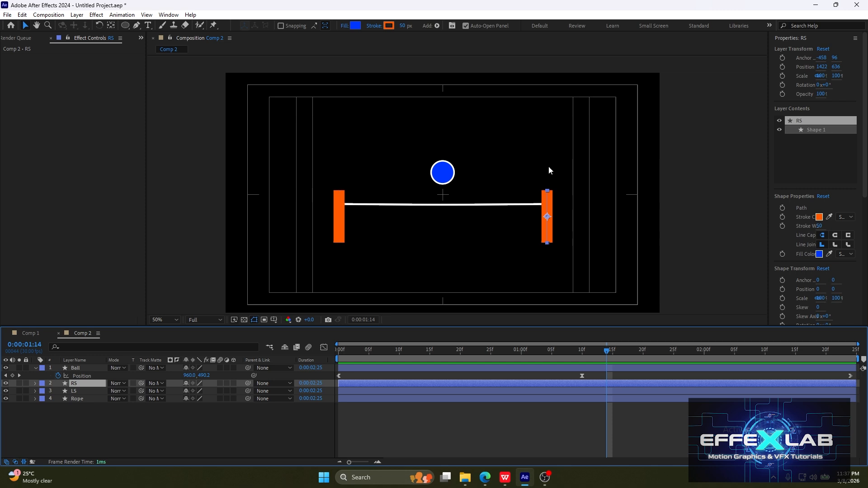
Step: Scrub through Comp 1 to examine how its posts bend with the rope, then return to Comp 2
{"action": "left_click", "coordinate": [34, 335]}
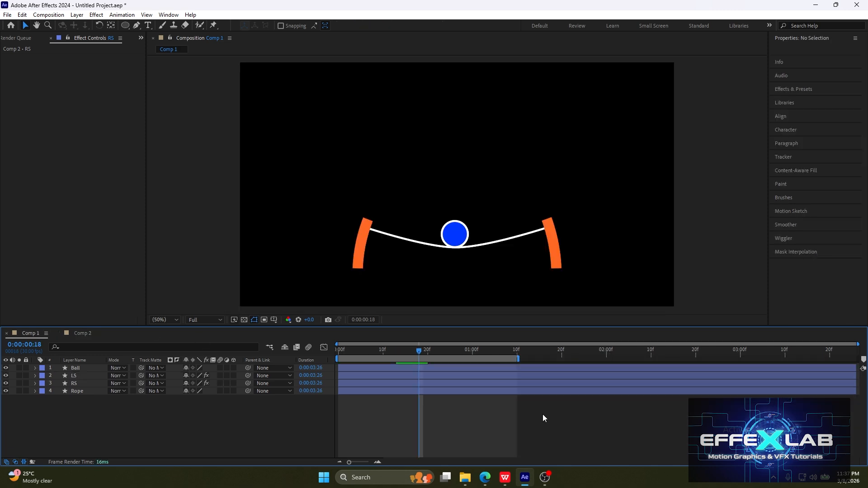
{"action": "left_click_drag", "start_coordinate": [422, 350], "coordinate": [432, 367]}
{"action": "left_click", "coordinate": [84, 333]}
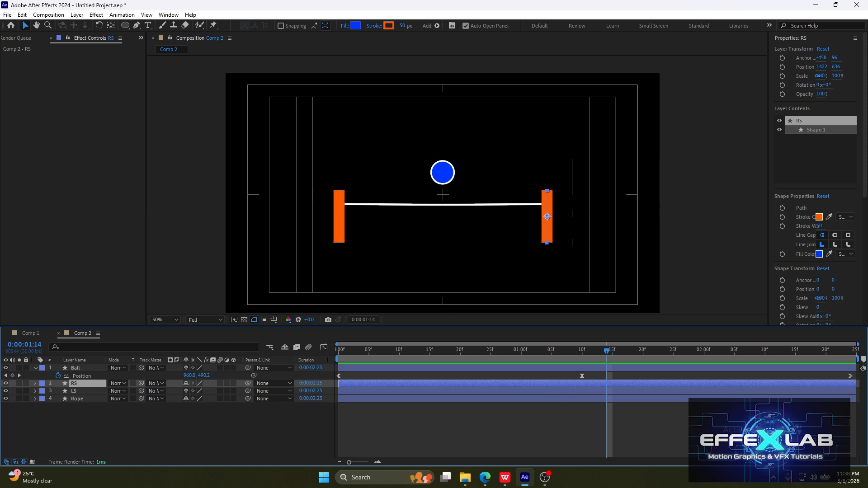
Step: Search the effects for "bend" and apply CC Bend It to the RS layer
{"action": "left_click_drag", "start_coordinate": [864, 150], "coordinate": [860, 285]}
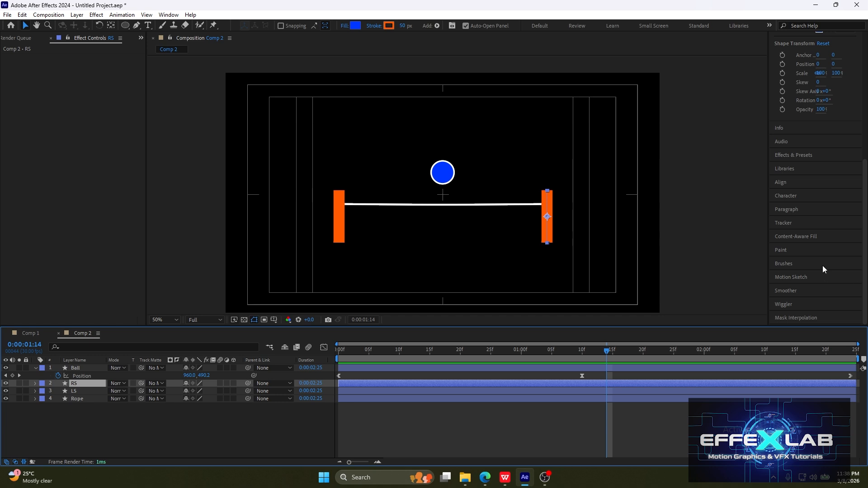
{"action": "left_click", "coordinate": [796, 155]}
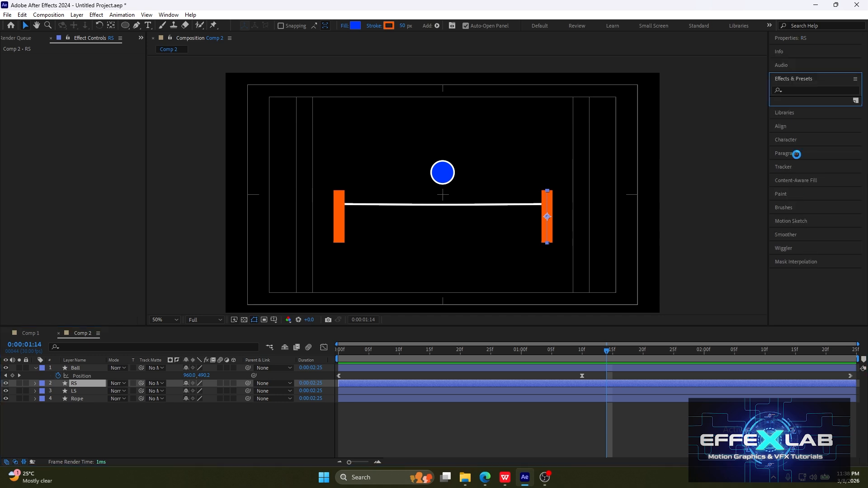
{"action": "scroll", "coordinate": [821, 271], "scroll_direction": "down", "scroll_amount": 4}
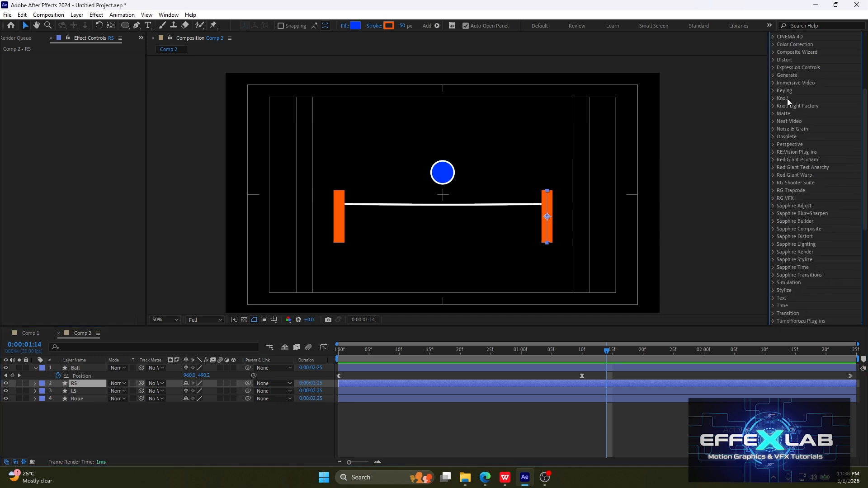
{"action": "scroll", "coordinate": [789, 101], "scroll_direction": "up", "scroll_amount": 3}
{"action": "left_click", "coordinate": [795, 62]}
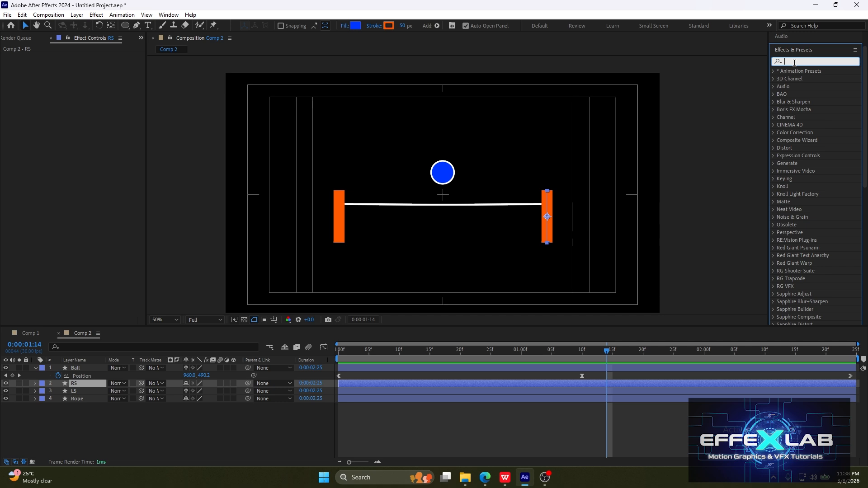
{"action": "type", "text": "bend"}
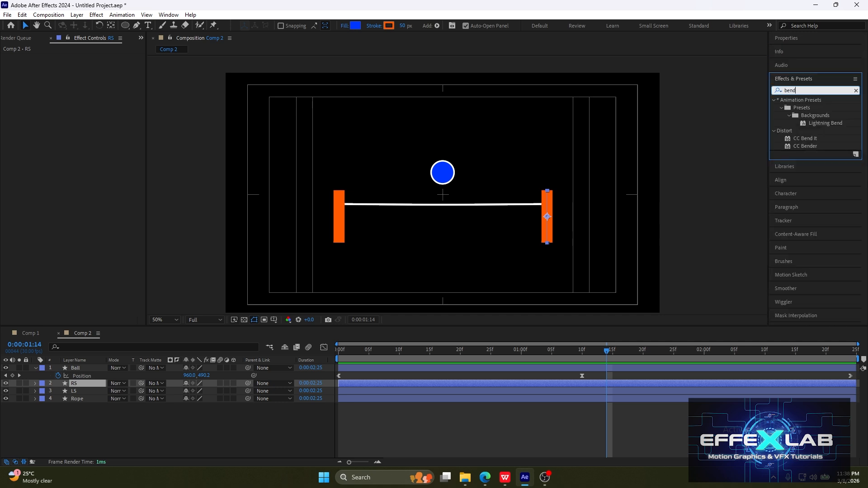
{"action": "left_click", "coordinate": [808, 139]}
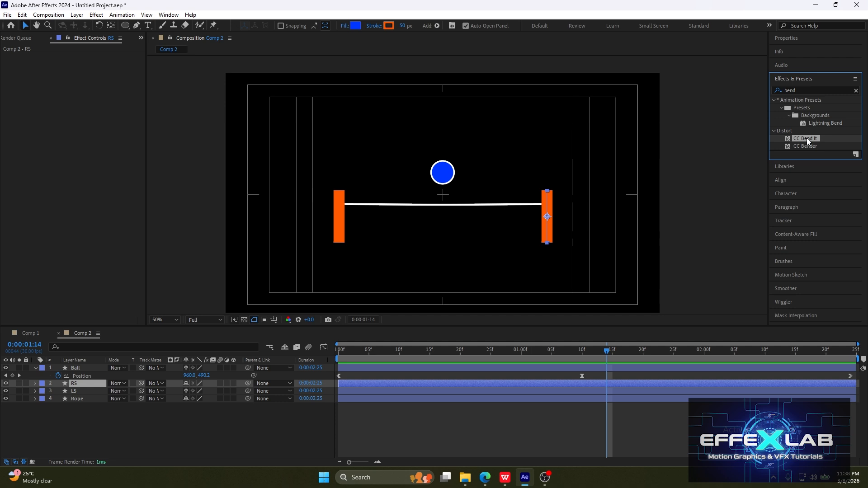
{"action": "left_click_drag", "start_coordinate": [807, 139], "coordinate": [626, 386]}
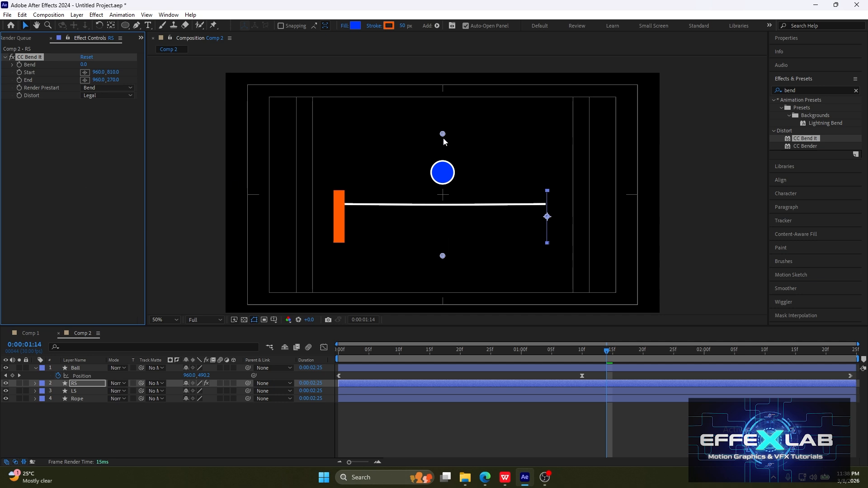
Step: Position the RS layer's CC Bend It points around its post, with Start at about 1420, 806 and End at about 1418, 472
{"action": "left_click_drag", "start_coordinate": [443, 135], "coordinate": [548, 170]}
{"action": "left_click_drag", "start_coordinate": [441, 259], "coordinate": [549, 257]}
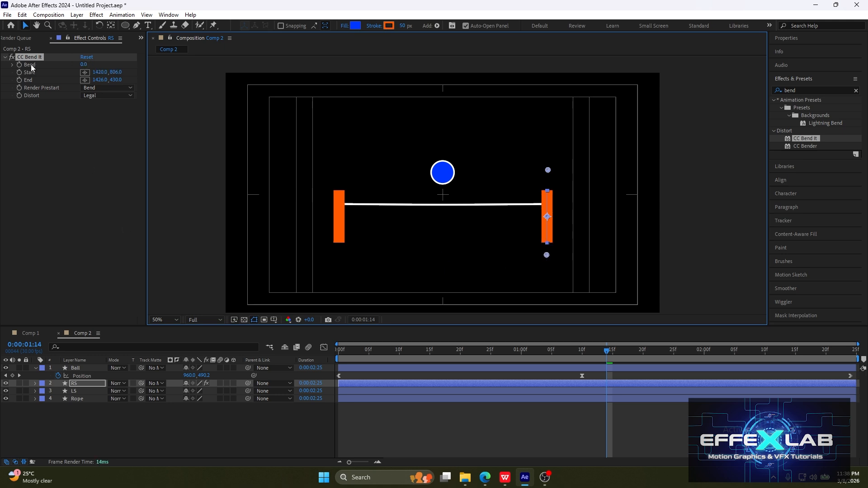
{"action": "mouse_move", "coordinate": [82, 64]}
{"action": "left_mouse_down"}
{"action": "mouse_move", "coordinate": [60, 63]}
{"action": "mouse_move", "coordinate": [100, 65]}
{"action": "mouse_move", "coordinate": [69, 63]}
{"action": "mouse_move", "coordinate": [81, 58]}
{"action": "left_mouse_up"}
{"action": "left_click", "coordinate": [82, 58]}
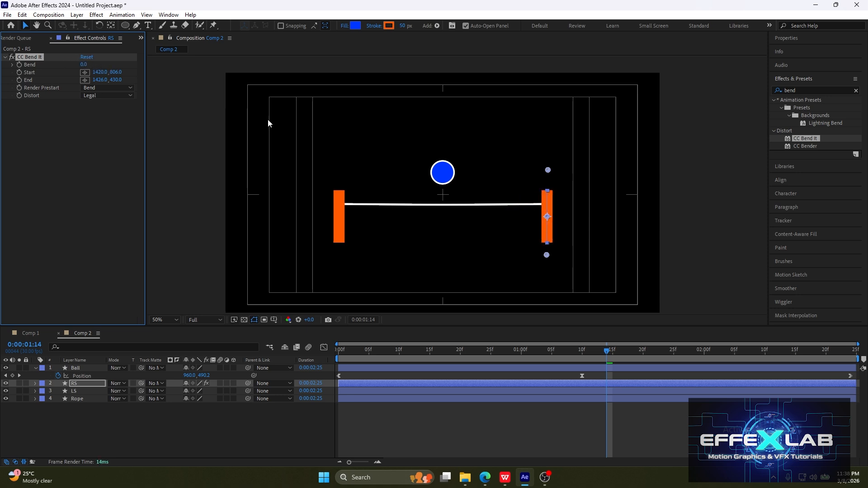
{"action": "left_click_drag", "start_coordinate": [548, 170], "coordinate": [548, 181]}
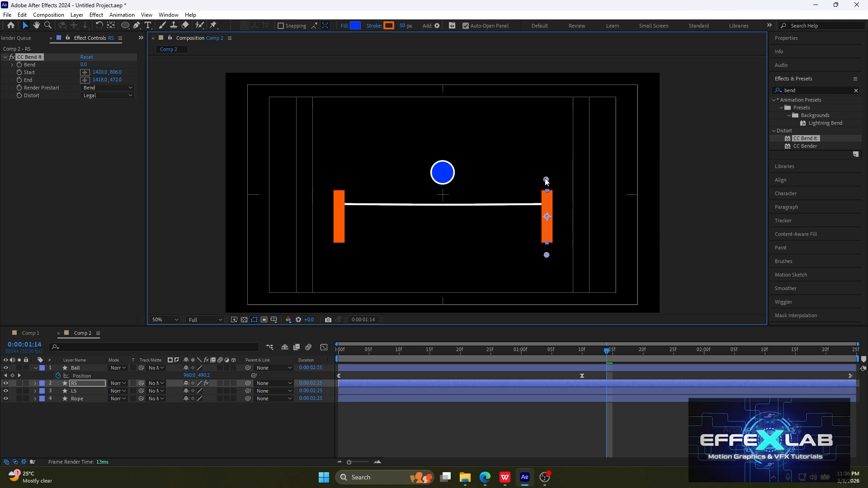
Step: Keyframe the RS layer's Bend at -13 at 0:00:01:10, where the Ball pushes the Rope lowest
{"action": "left_click", "coordinate": [580, 357]}
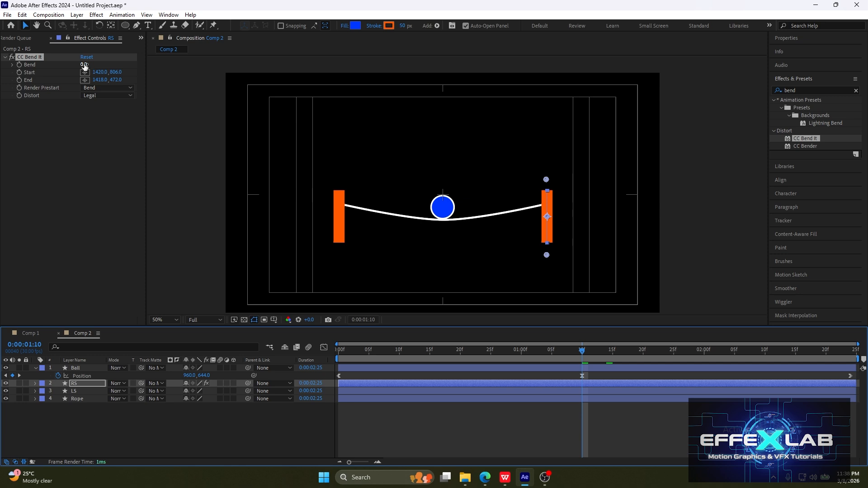
{"action": "left_click_drag", "start_coordinate": [83, 64], "coordinate": [79, 65]}
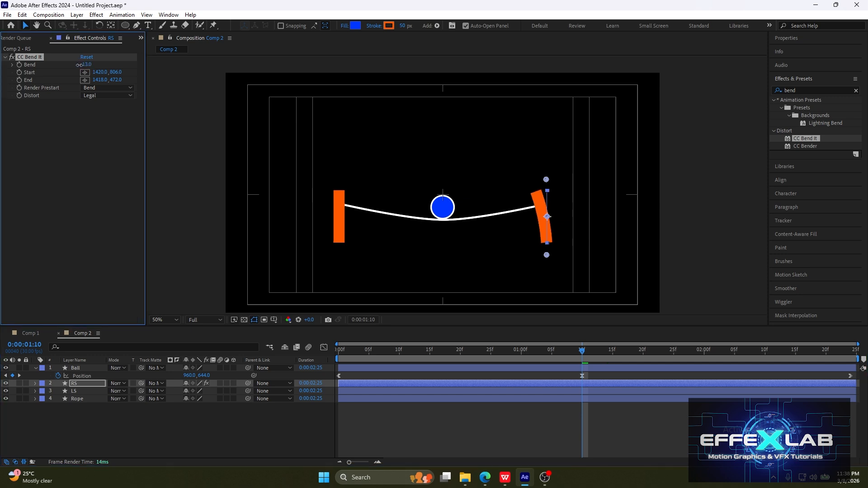
{"action": "left_click", "coordinate": [19, 64]}
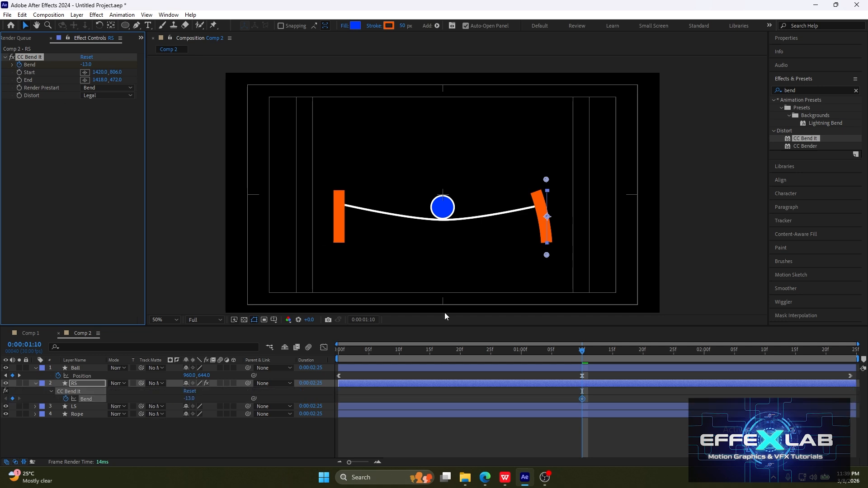
Step: Keyframe the RS layer's Bend at 0 three frames before and after the middle keyframe, at 0:00:01:07 and 0:00:01:13
{"action": "key", "text": "Page_Up"}
{"action": "key", "text": "Page_Up"}
{"action": "key", "text": "Page_Up"}
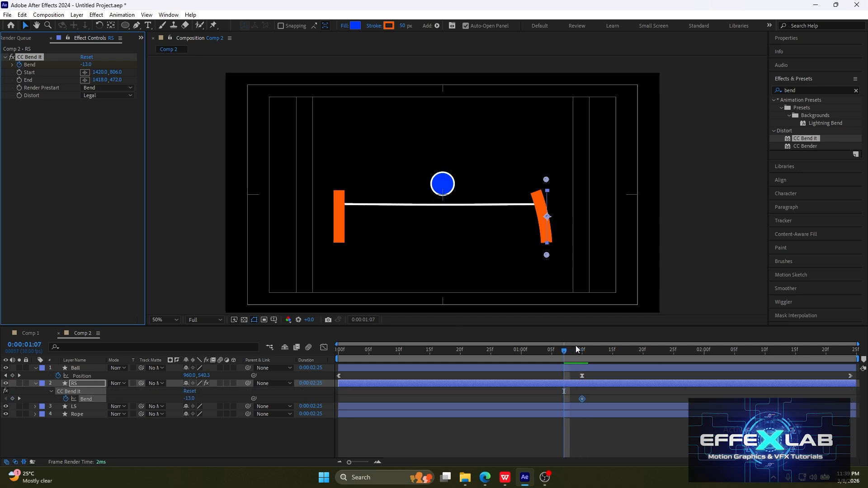
{"action": "left_click", "coordinate": [86, 64]}
{"action": "type", "text": "0"}
{"action": "key", "text": "Return"}
{"action": "left_click_drag", "start_coordinate": [564, 351], "coordinate": [601, 365]}
{"action": "left_click", "coordinate": [86, 65]}
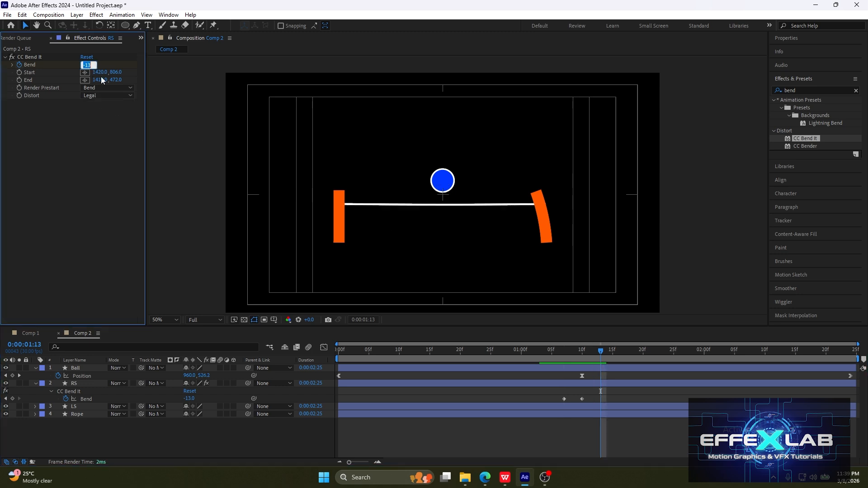
{"action": "type", "text": "0"}
{"action": "key", "text": "Return"}
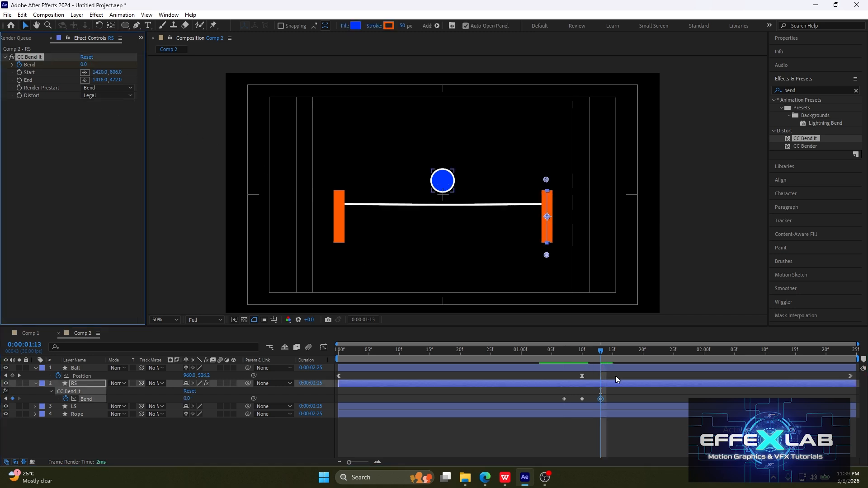
Step: Apply CC Bend It to the LS layer
{"action": "left_click_drag", "start_coordinate": [565, 357], "coordinate": [563, 381]}
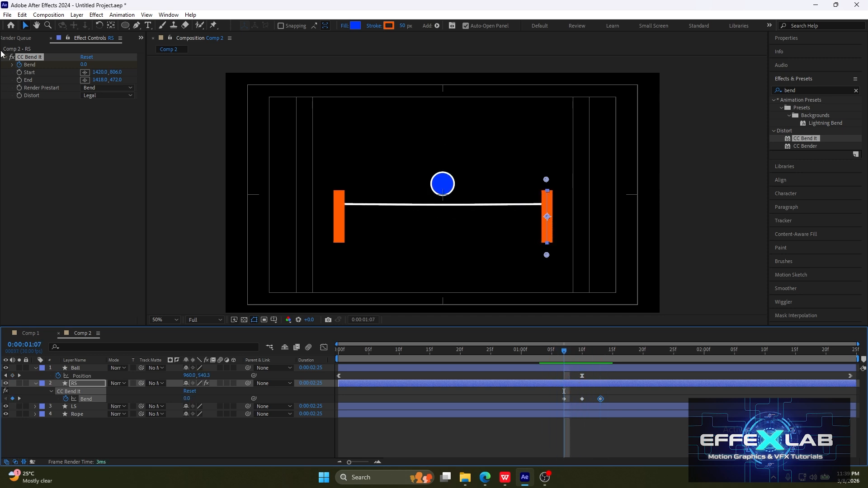
{"action": "left_click", "coordinate": [35, 60]}
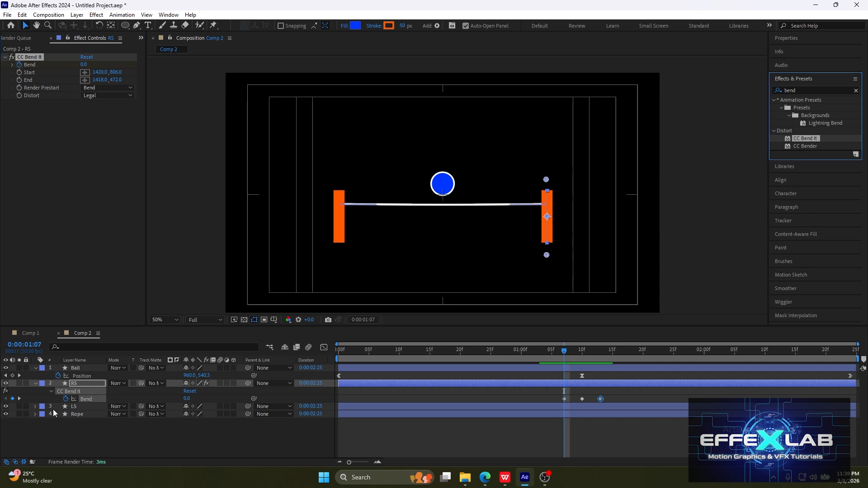
{"action": "left_click", "coordinate": [76, 407]}
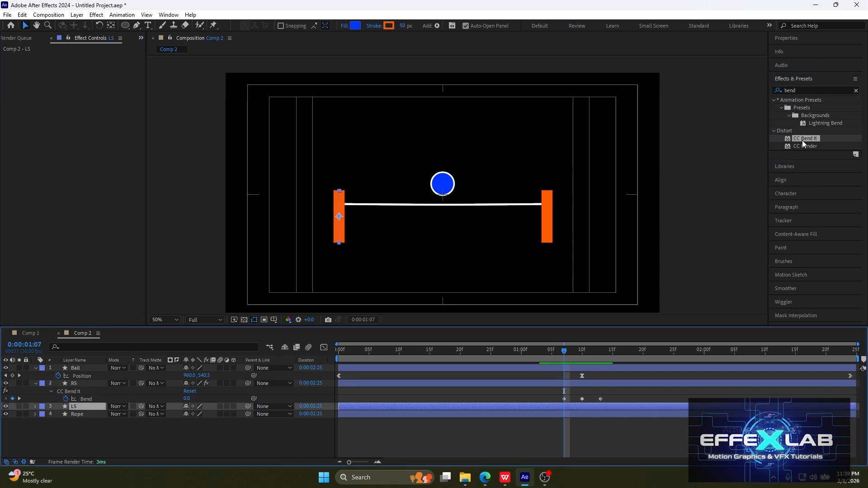
{"action": "left_click_drag", "start_coordinate": [803, 138], "coordinate": [594, 409]}
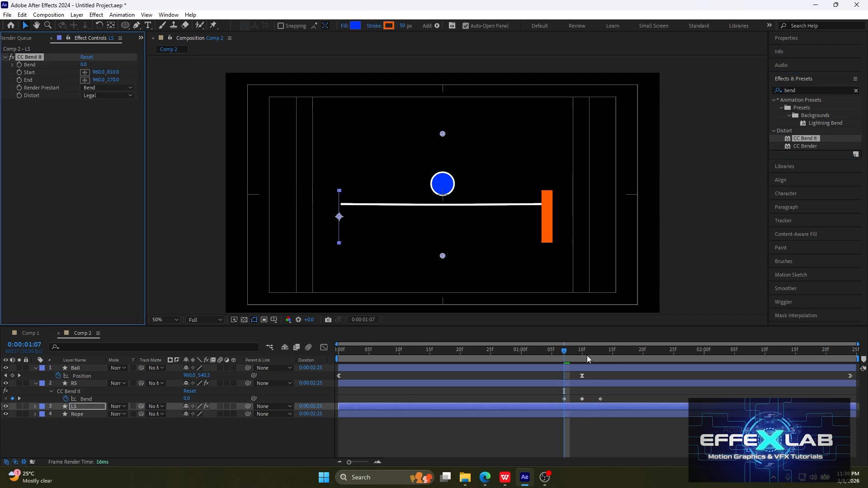
Step: Position the LS layer's CC Bend It points around its post, with Start at about 504, 790 and End at about 502, 452
{"action": "left_click", "coordinate": [583, 352]}
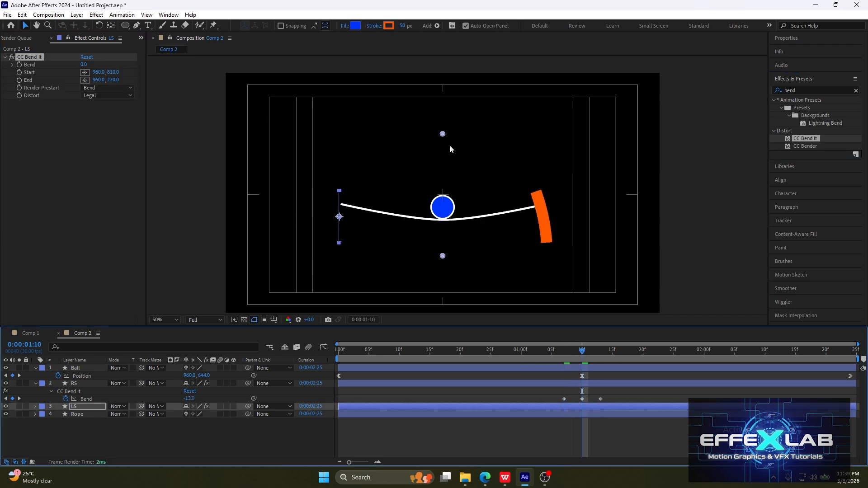
{"action": "left_click_drag", "start_coordinate": [444, 135], "coordinate": [340, 176]}
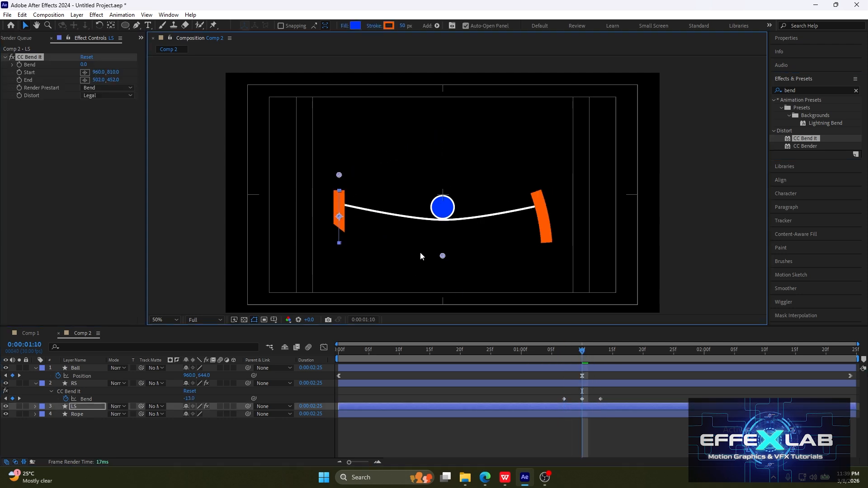
{"action": "left_click_drag", "start_coordinate": [429, 259], "coordinate": [339, 252]}
Step: Keyframe the LS layer's Bend at 0 at 0:00:01:07 and 0:00:01:13, with its keyframes shown in the timeline
{"action": "left_click", "coordinate": [564, 352]}
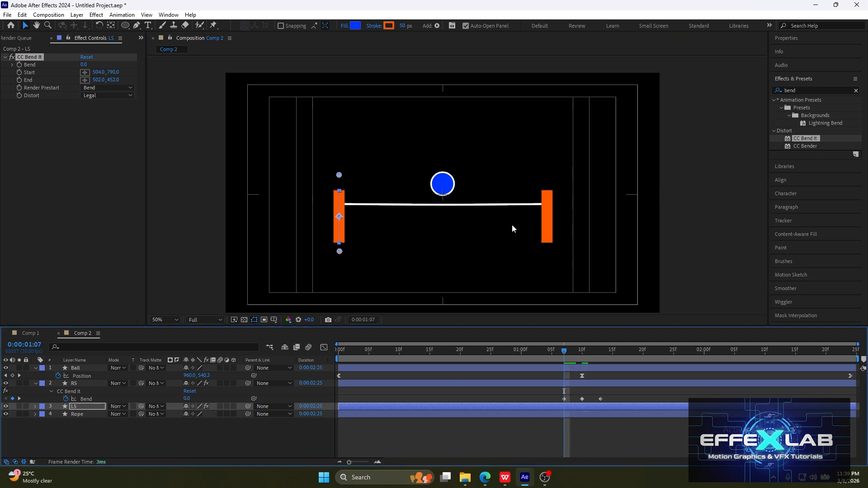
{"action": "left_click", "coordinate": [20, 65]}
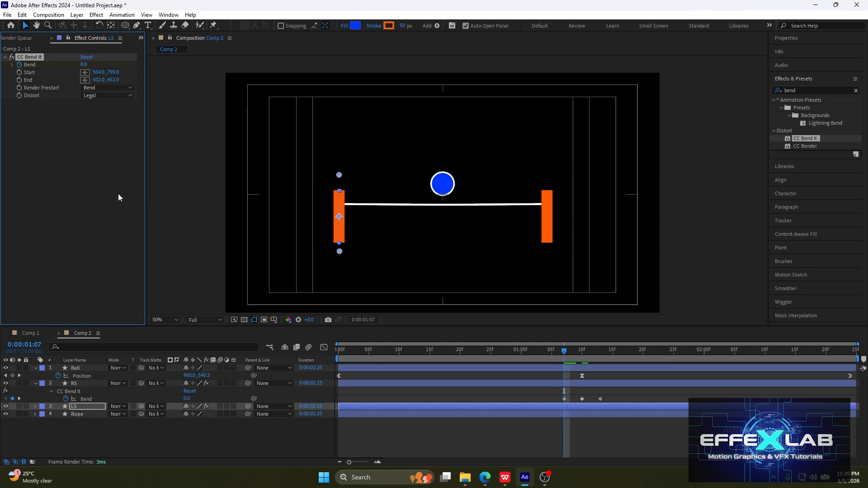
{"action": "key", "text": "u"}
{"action": "left_click", "coordinate": [602, 353]}
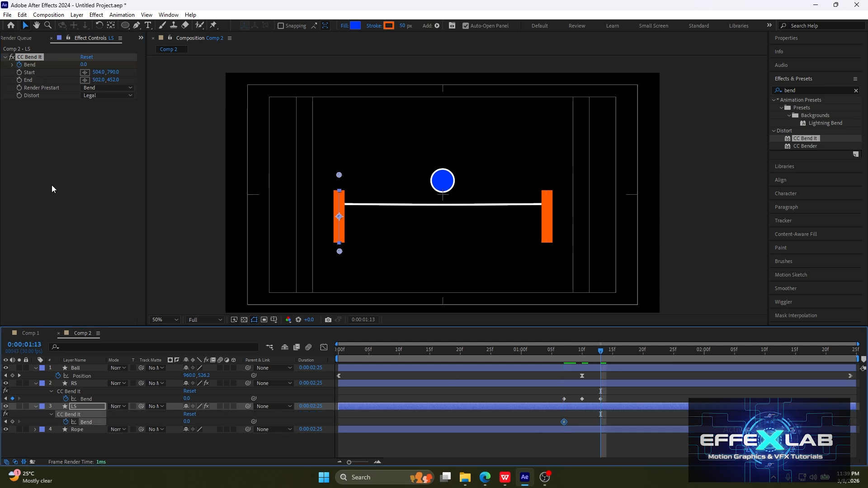
{"action": "left_click", "coordinate": [12, 422]}
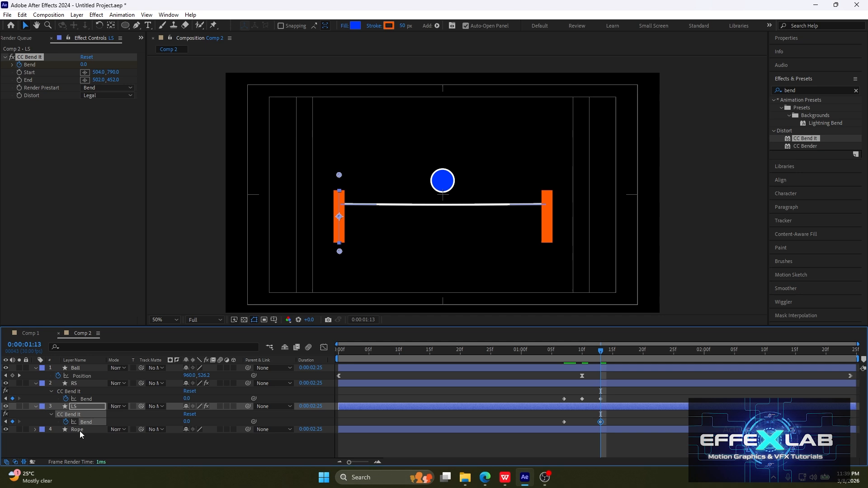
Step: Set the LS layer's Bend to 13 at 0:00:01:10 so the post leans inward with the Rope
{"action": "left_click", "coordinate": [581, 355]}
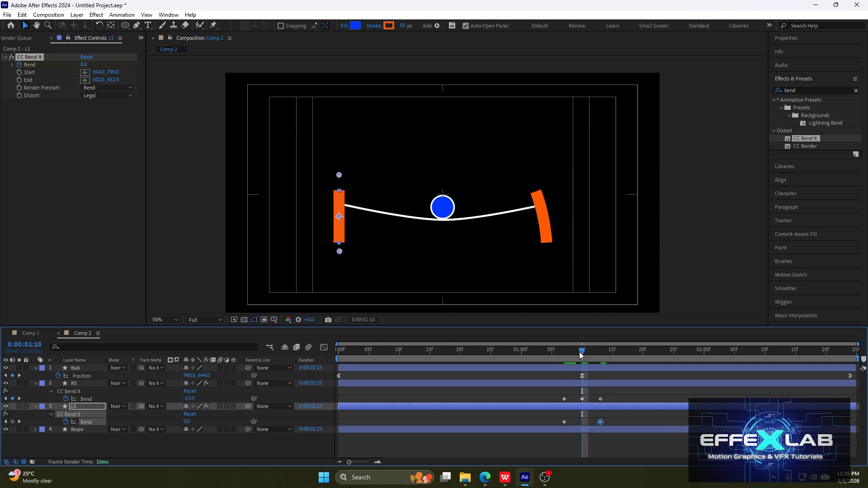
{"action": "left_click", "coordinate": [85, 66]}
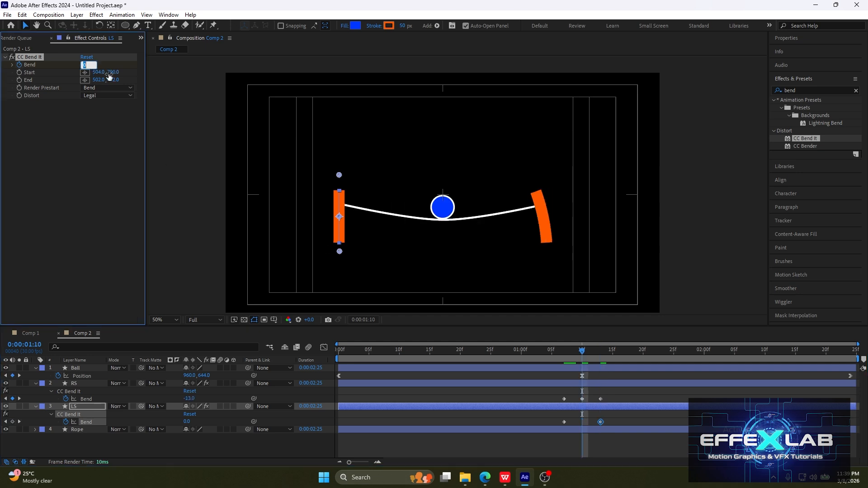
{"action": "left_click", "coordinate": [587, 382]}
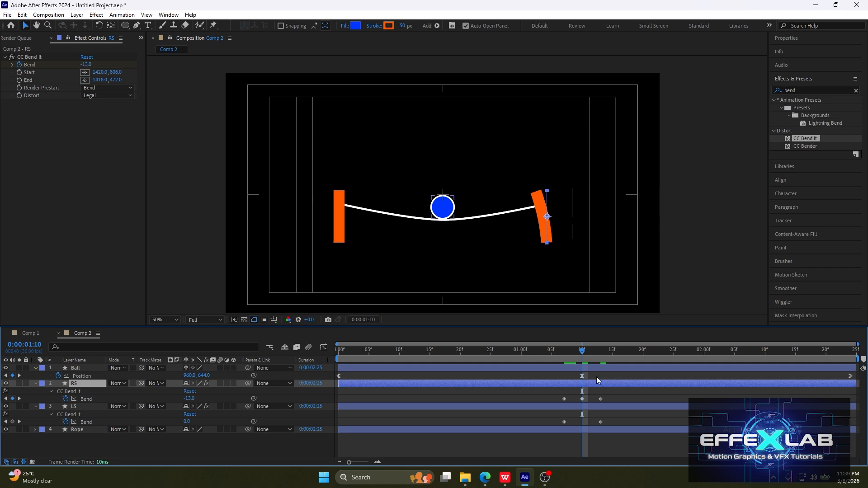
{"action": "left_click", "coordinate": [589, 407]}
{"action": "left_click", "coordinate": [86, 66]}
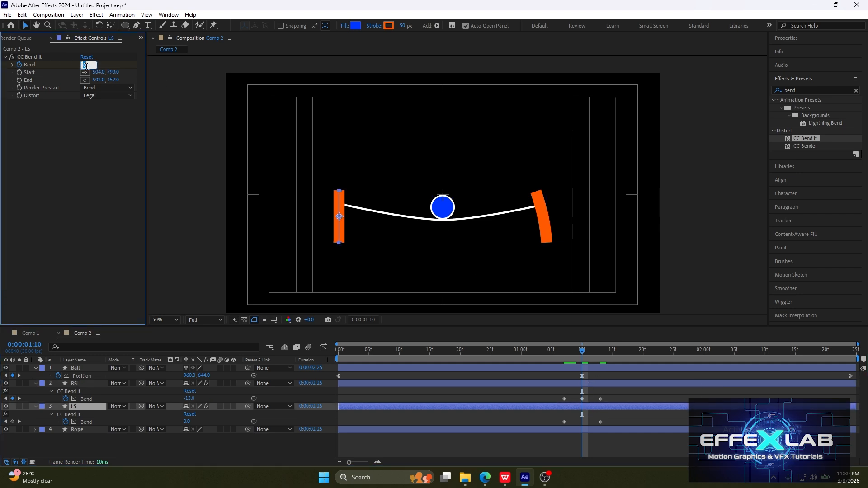
{"action": "type", "text": "13"}
{"action": "key", "text": "Return"}
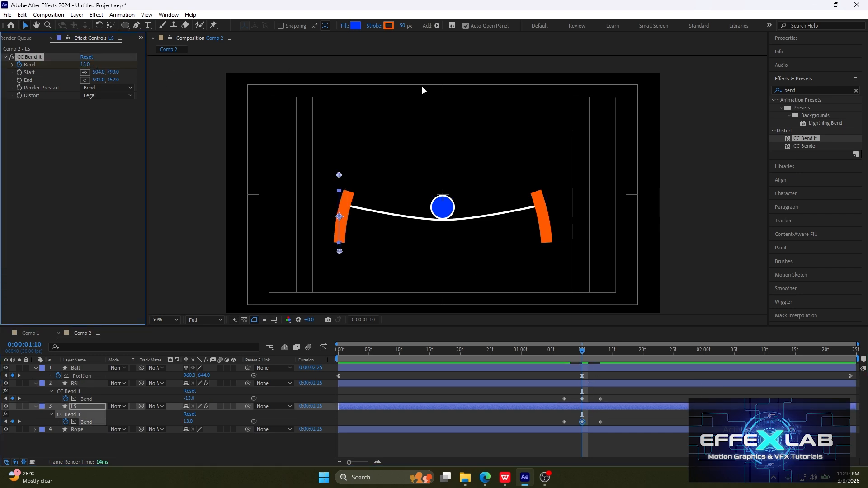
Step: Play back Comp 2 to examine how both posts bend as the Ball hits the Rope
{"action": "left_click", "coordinate": [592, 376]}
{"action": "left_click_drag", "start_coordinate": [582, 351], "coordinate": [540, 371]}
{"action": "key", "text": "space"}
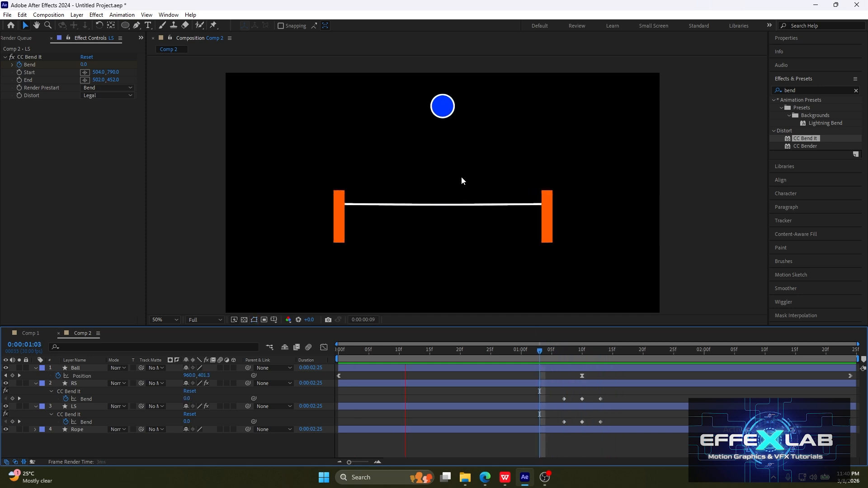